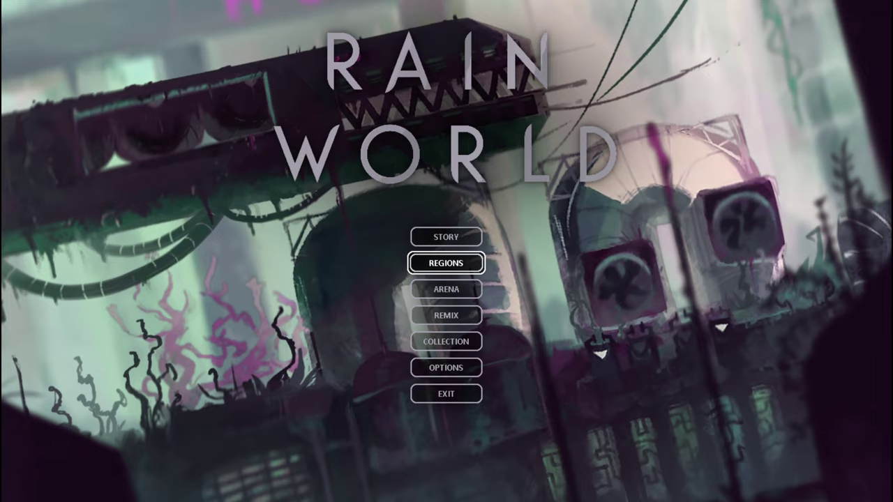
Select STORY on the title menu and start the campaign.
key(Up)
key(Return)
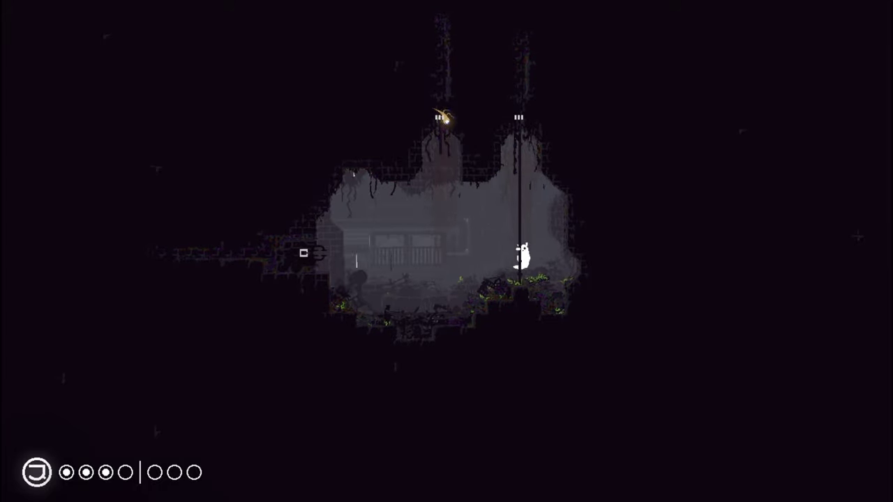
Climb the first pole and briefly check the region map.
key(Up)
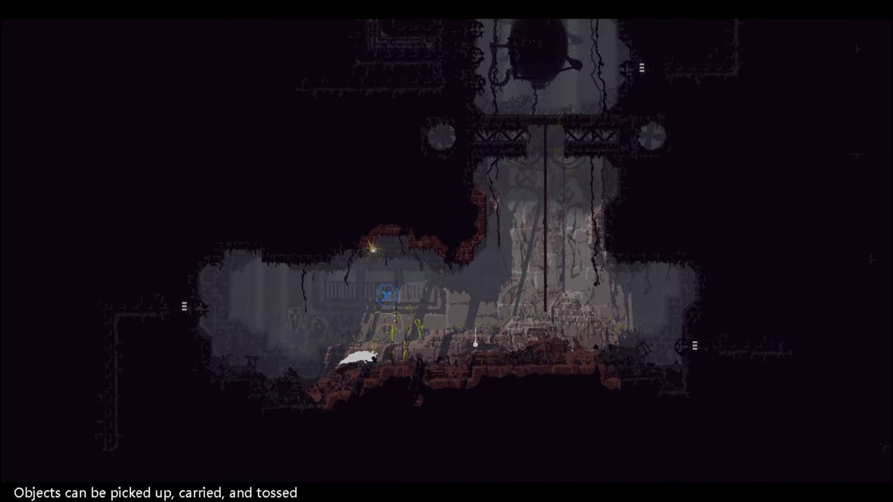
key(Tab)
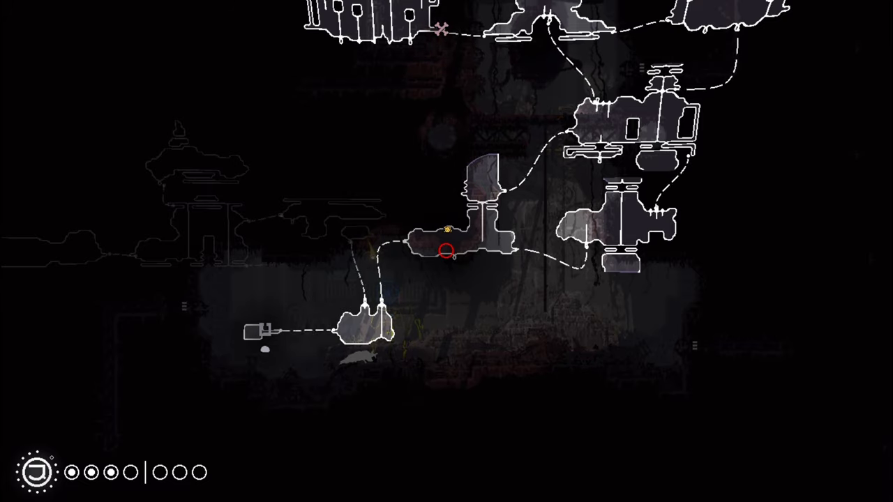
key(Tab)
Walk right to the next pole and climb it up through the shaft to the exit.
key(Right)
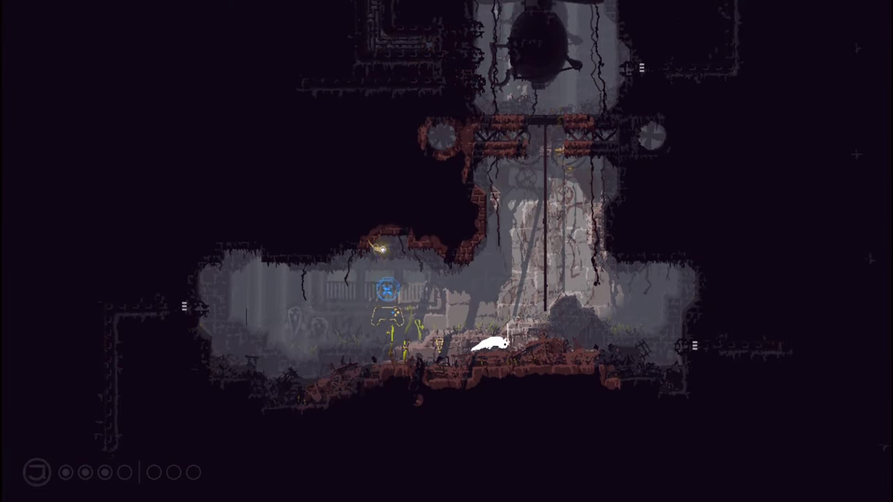
key(Right)
key(Up)
key(Up)
key(Up)
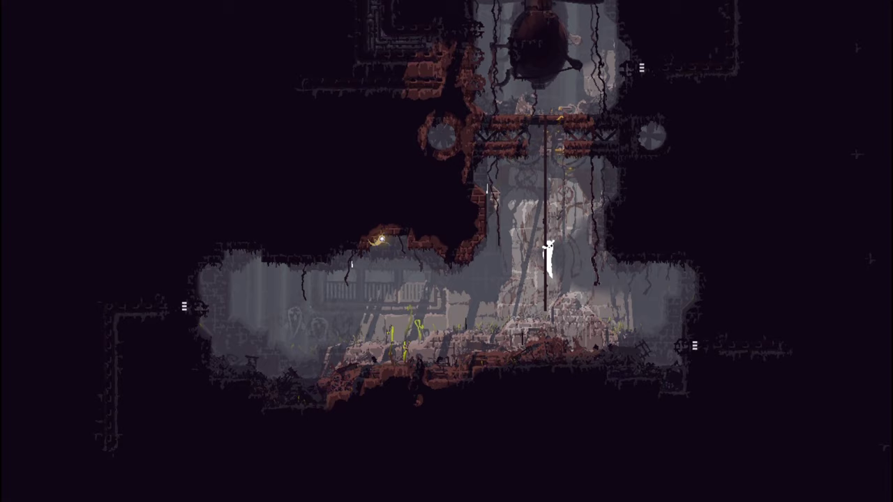
key(Up)
key(Up)
key(Up)
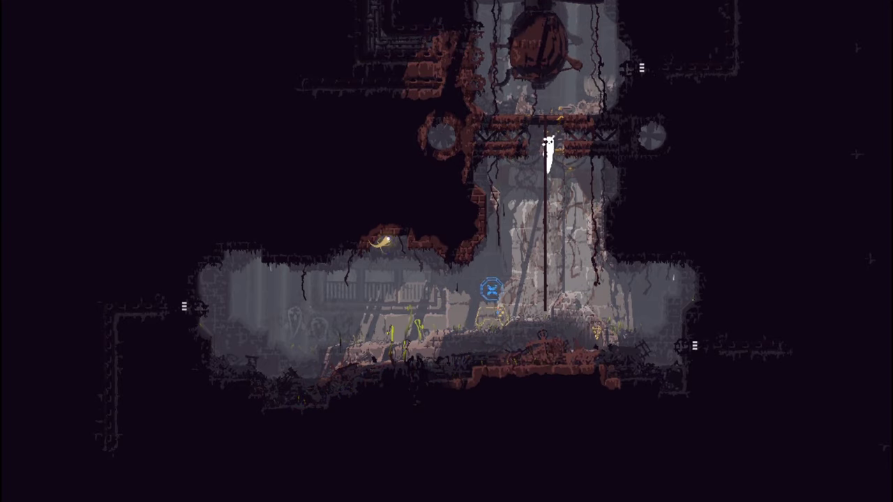
key(Up)
key(Up)
key(Up)
key(Right)
key(Right)
key(Right)
key(Right)
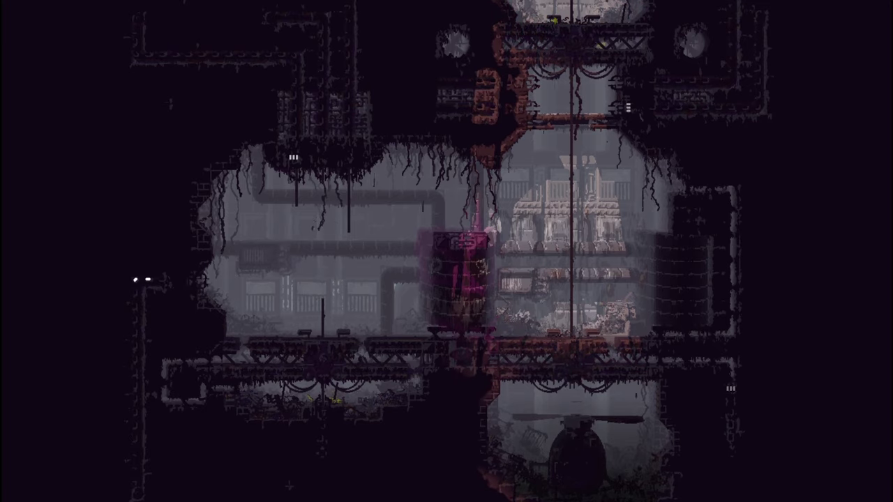
Pause and resume the game, then bring up the region map.
key(Escape)
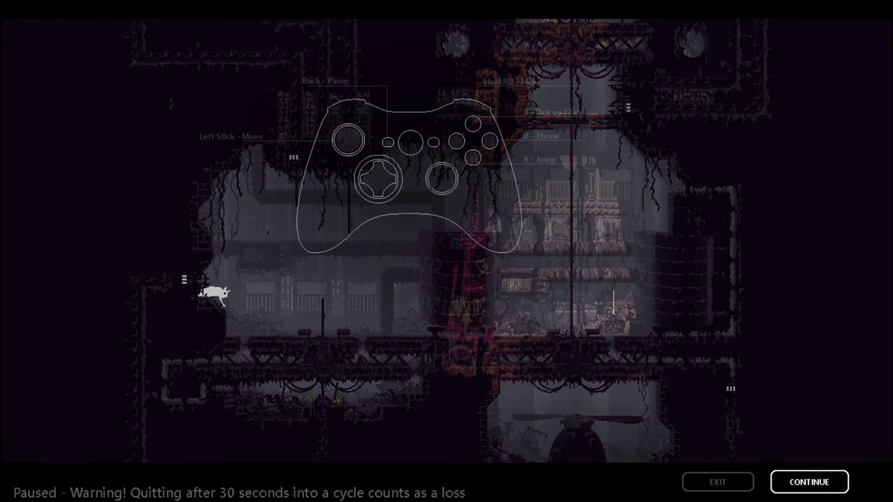
key(Escape)
key(space)
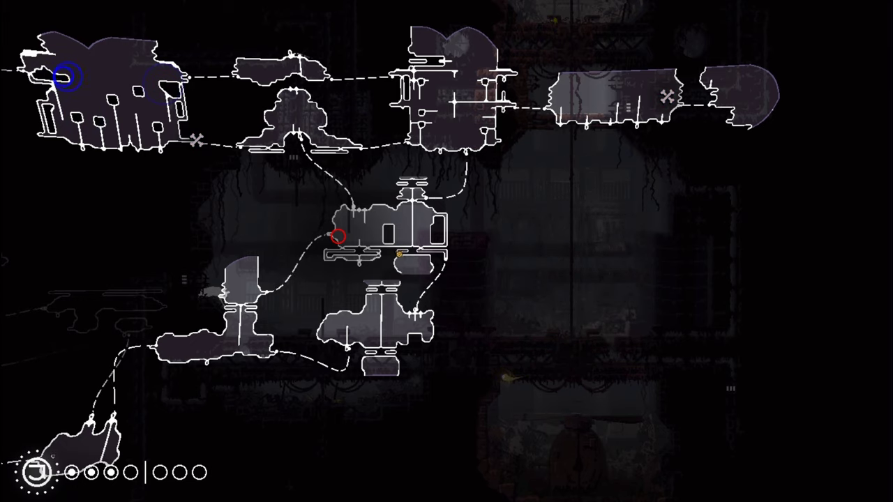
Crawl right across the machinery room floor and drop into the floor gap.
key(Tab)
key(Right)
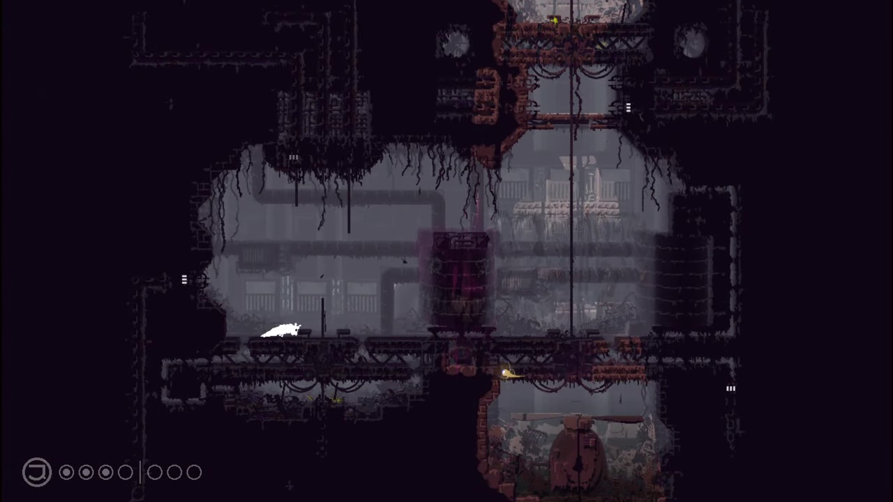
key(Right)
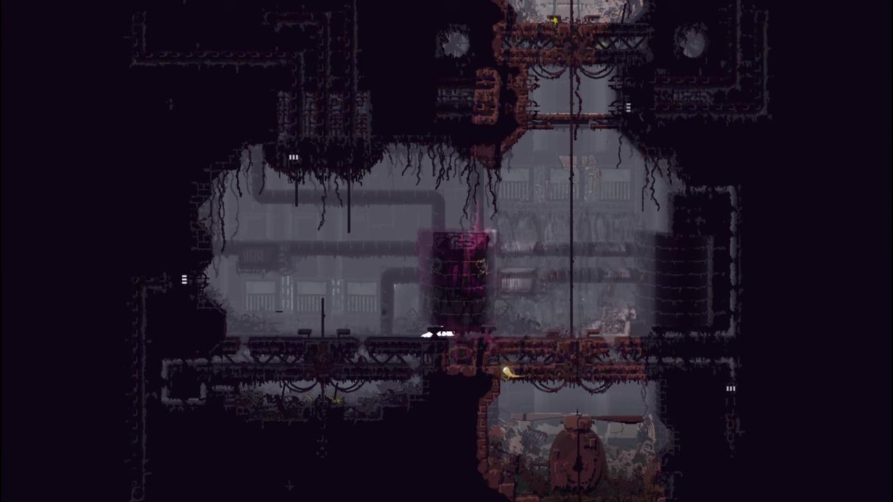
key(Right)
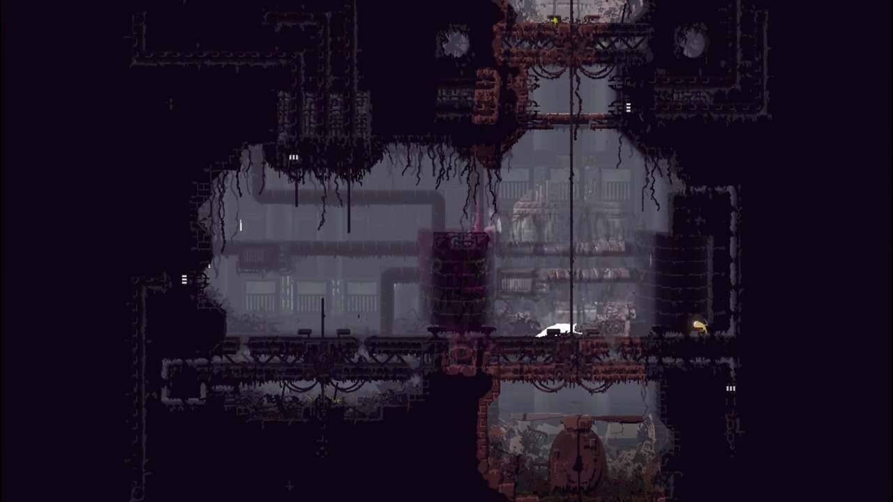
key(Right)
key(Down)
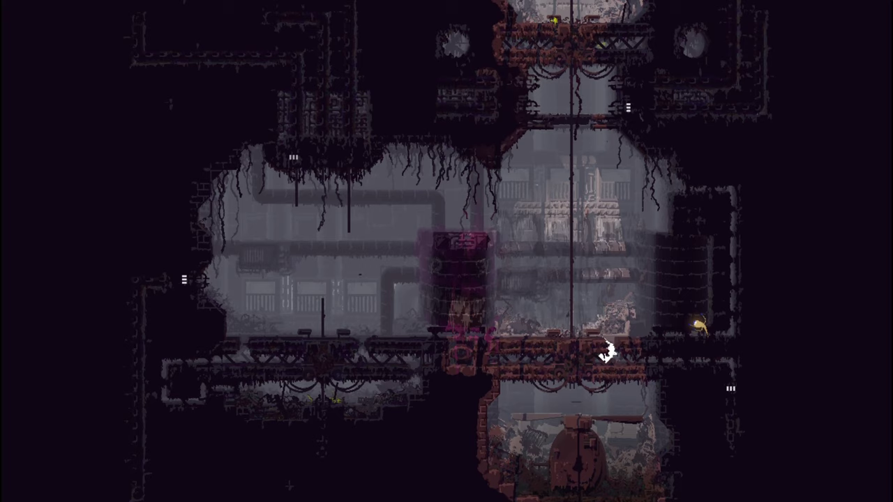
Check the region map several times, then crouch on the chained room's floor.
key(Tab)
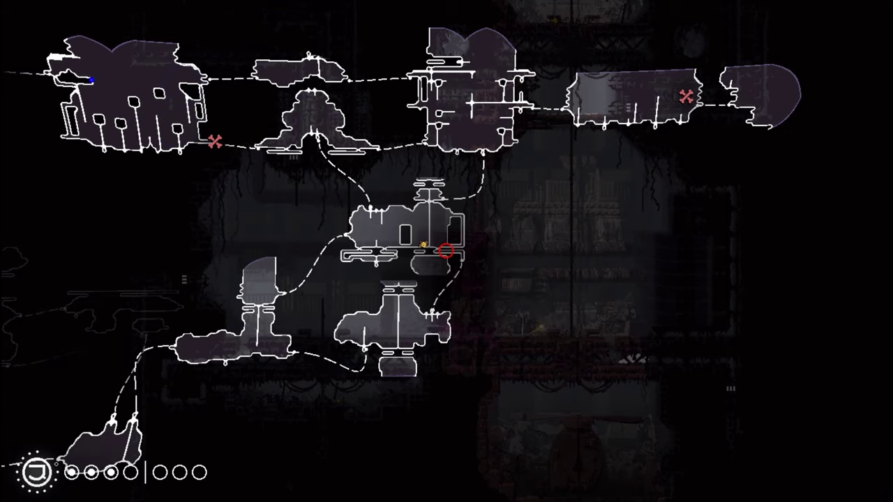
key(Tab)
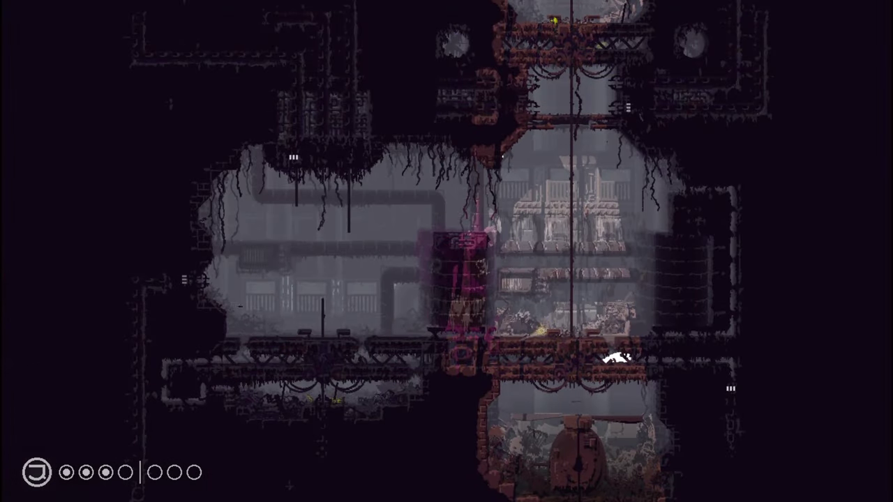
key(Tab)
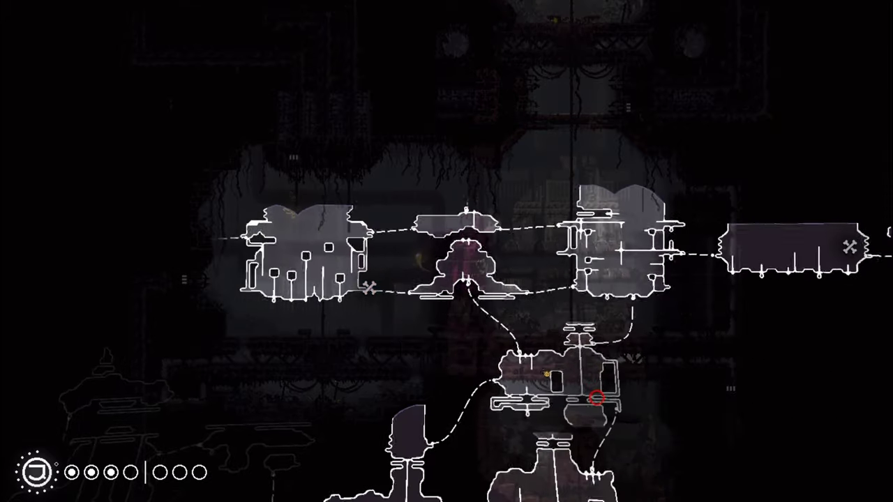
key(Tab)
key(Tab)
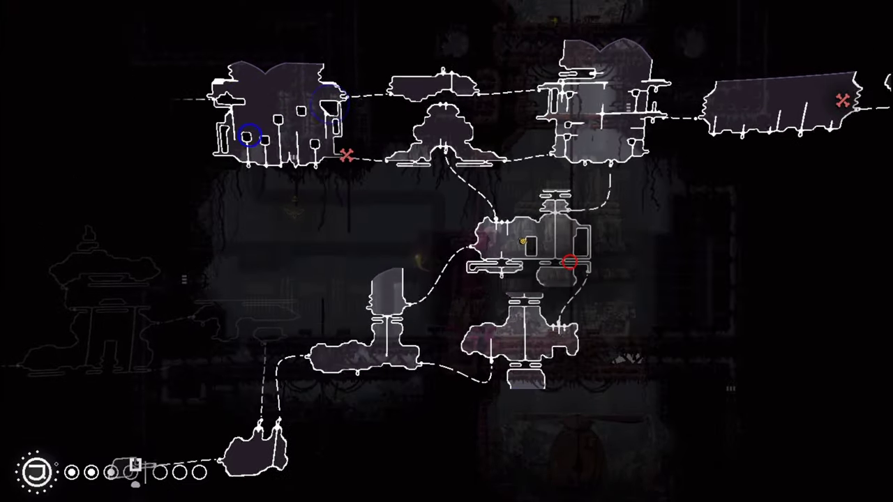
key(Tab)
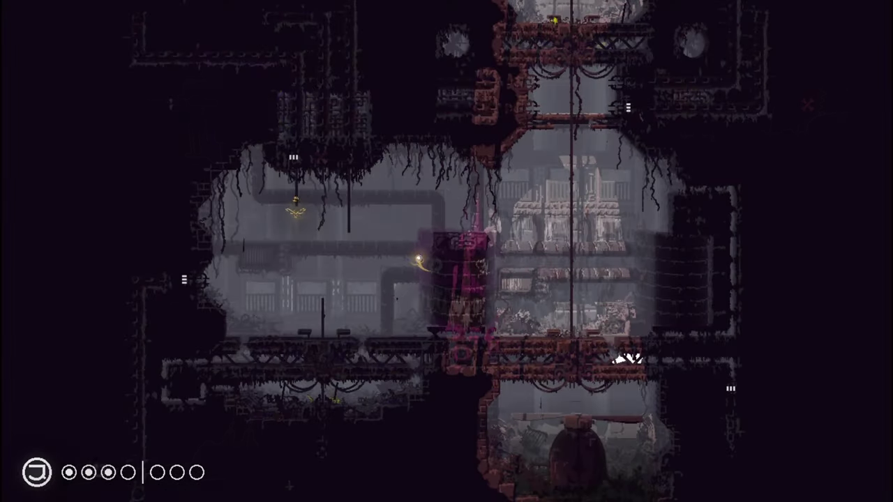
key(Down)
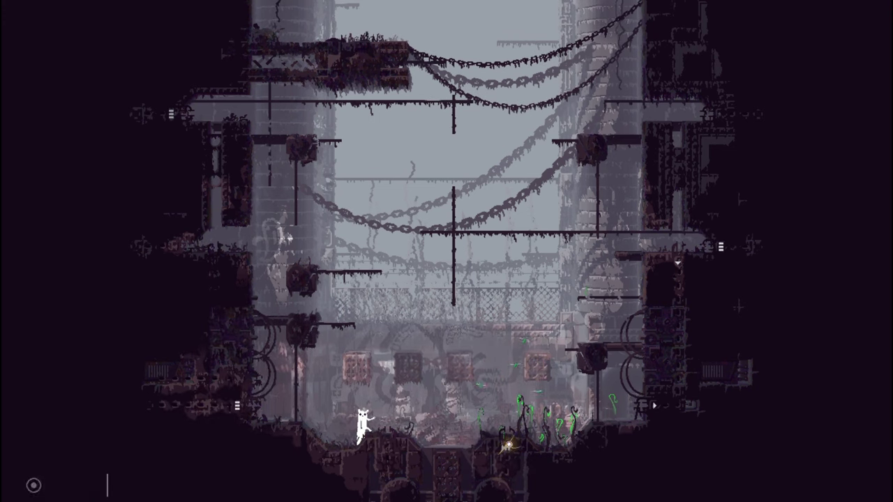
Climb the wall and leave the chained chamber through the left exit.
key(Right)
key(Left)
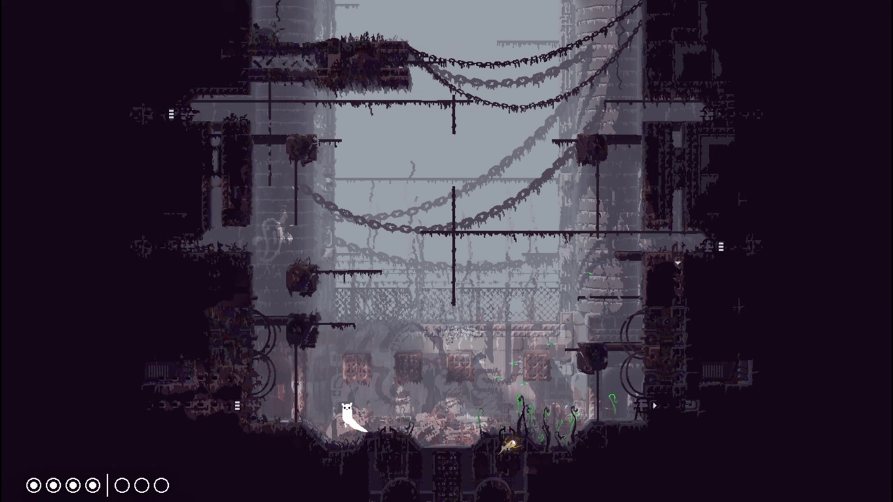
key(Up)
key(Left)
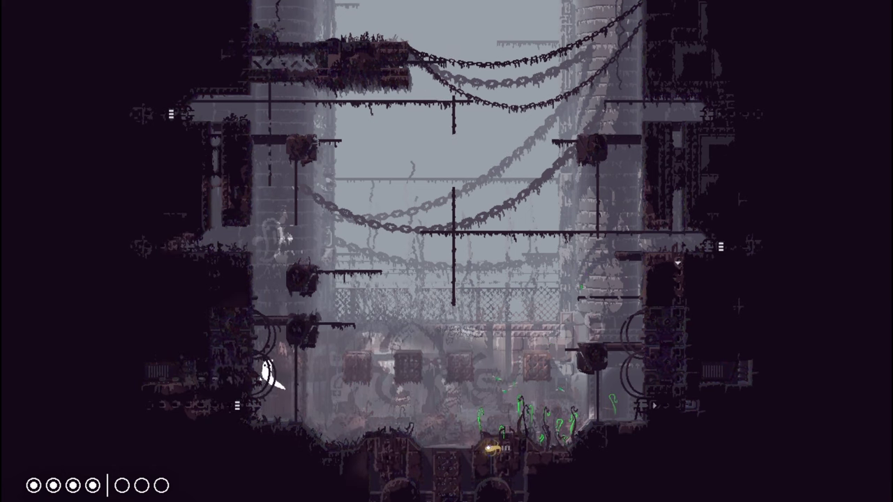
Cross the next room leftward over the central structure and exit at its left edge.
key(Left)
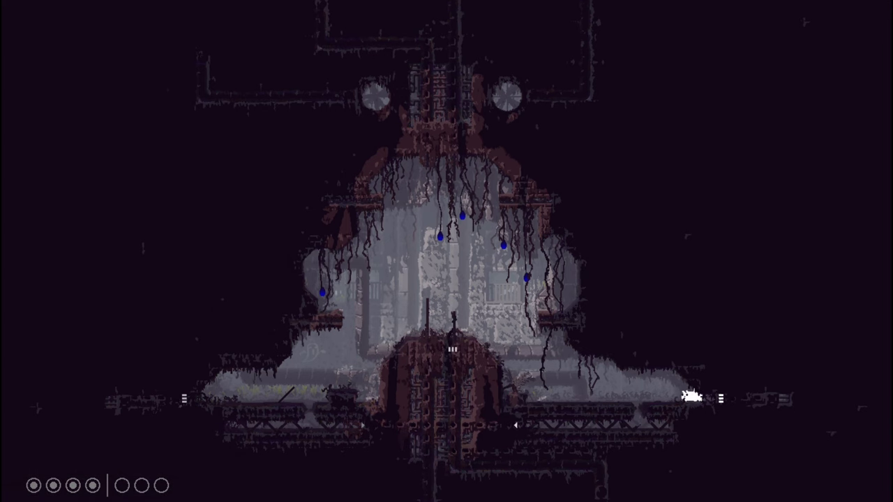
key(Left)
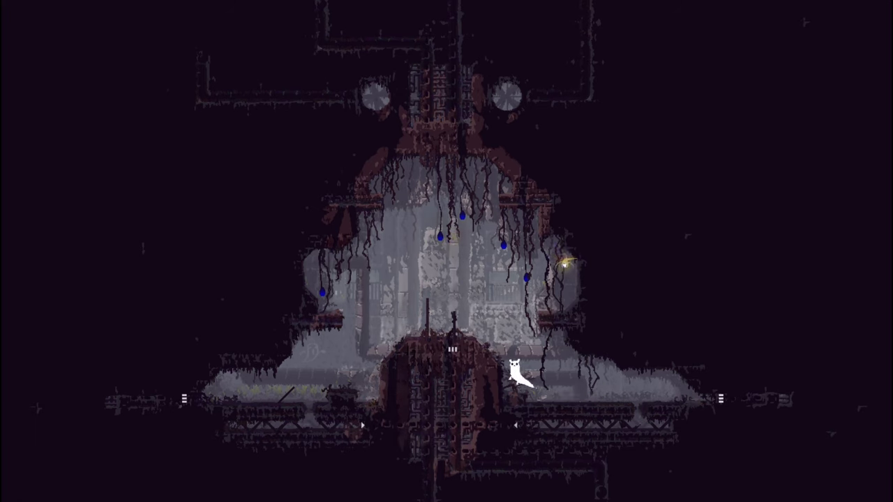
key(Up)
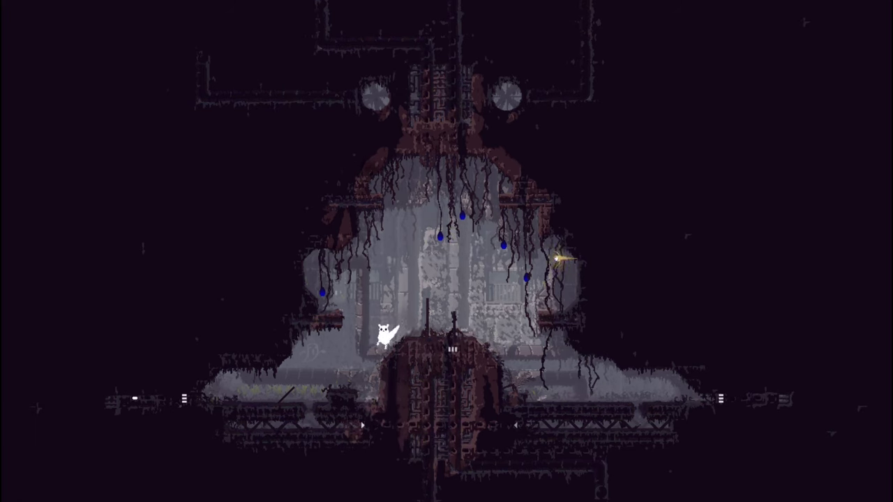
key(Left)
key(Left)
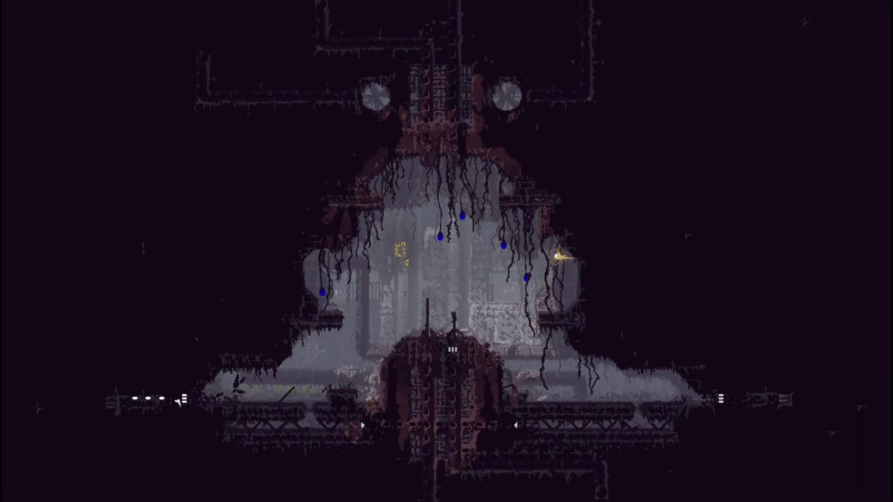
key(Left)
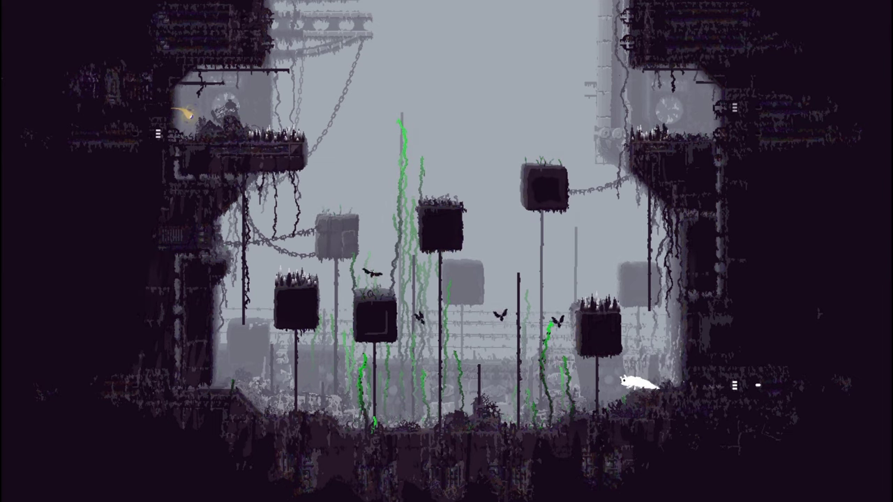
Climb two poles onto a block, then check the region map.
key(Up)
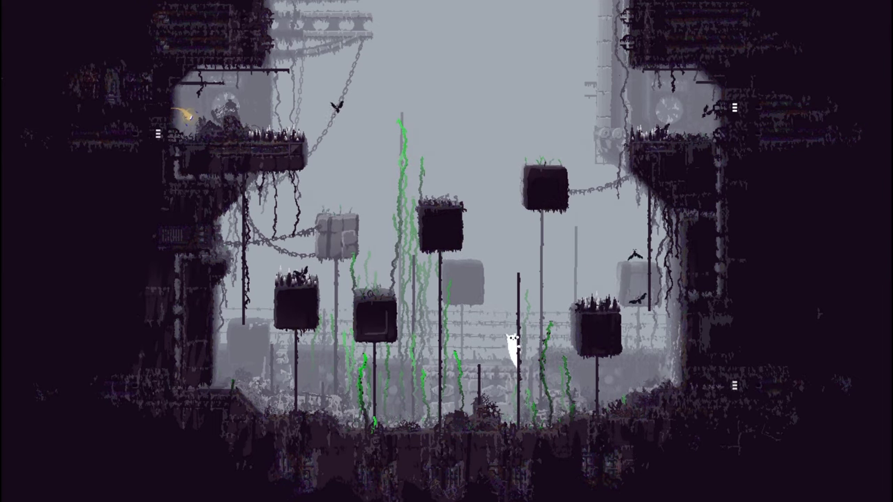
key(Left)
key(Up)
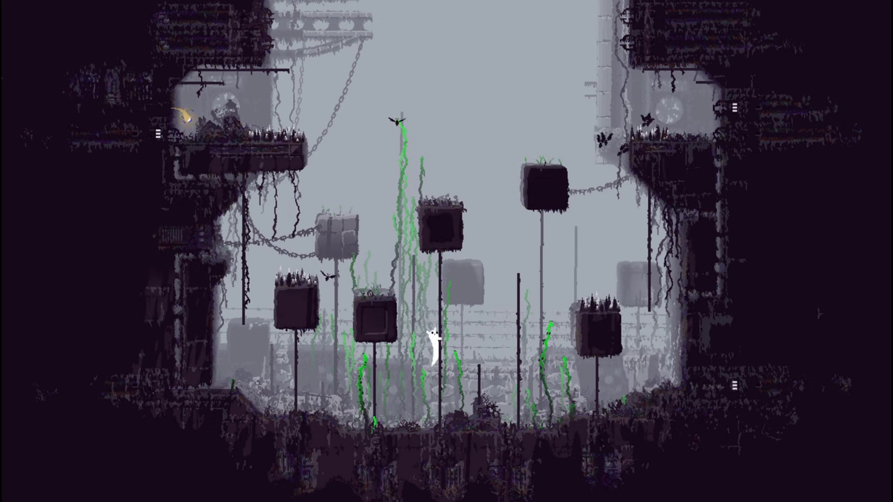
key(Left)
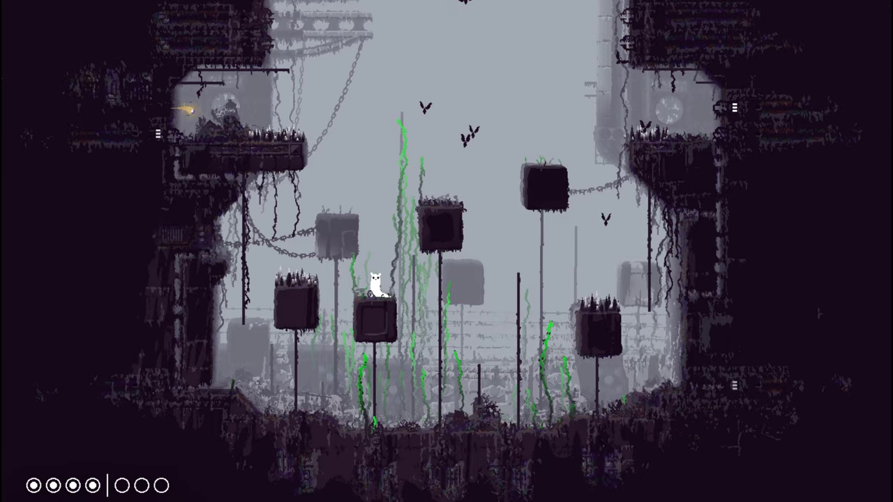
key(space)
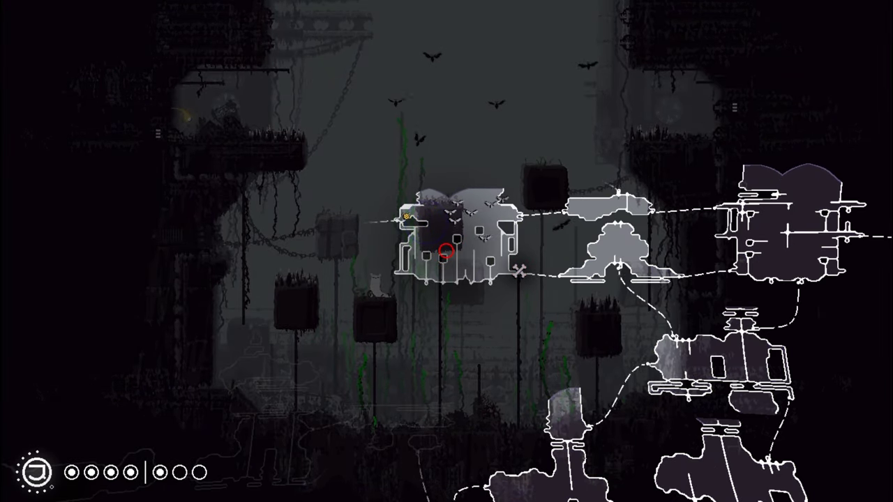
key(space)
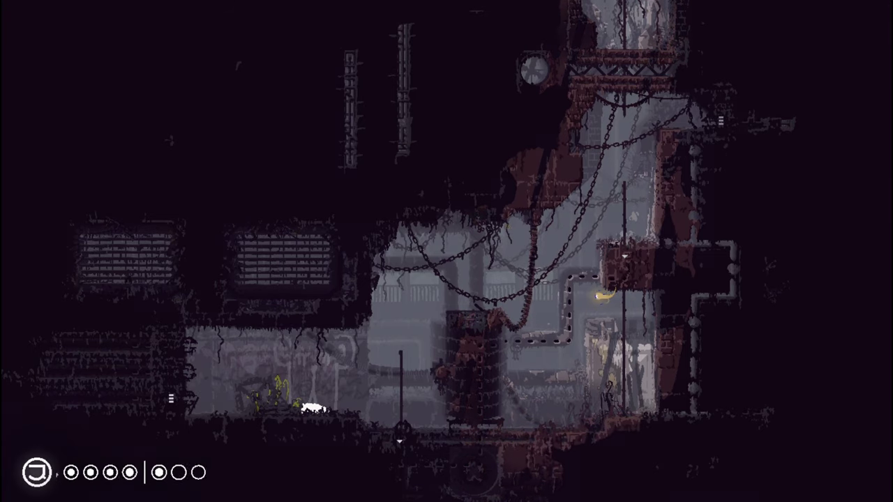
Check the map, then step into the neighbouring rooms and back to the field.
key(space)
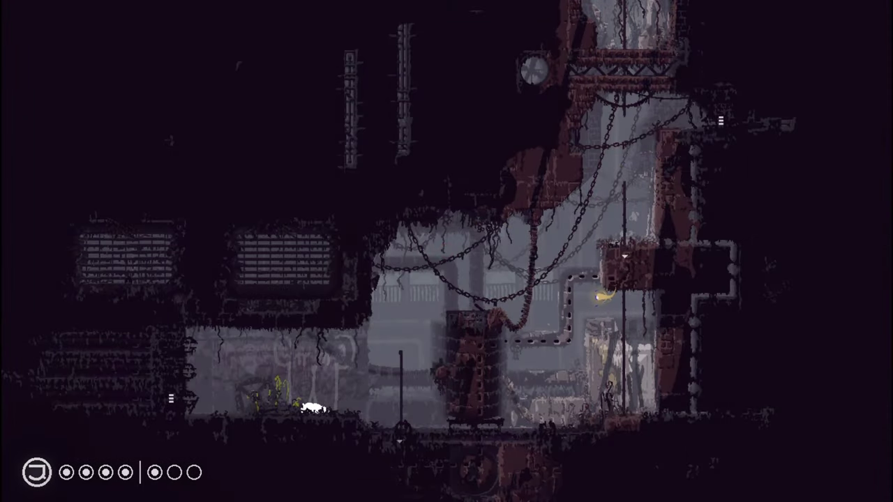
key(Left)
key(Left)
key(Left)
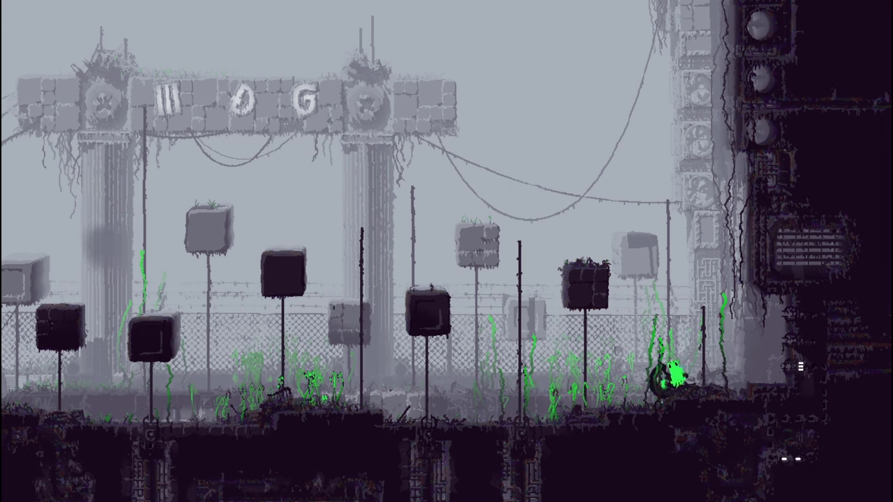
key(Right)
key(Right)
key(Right)
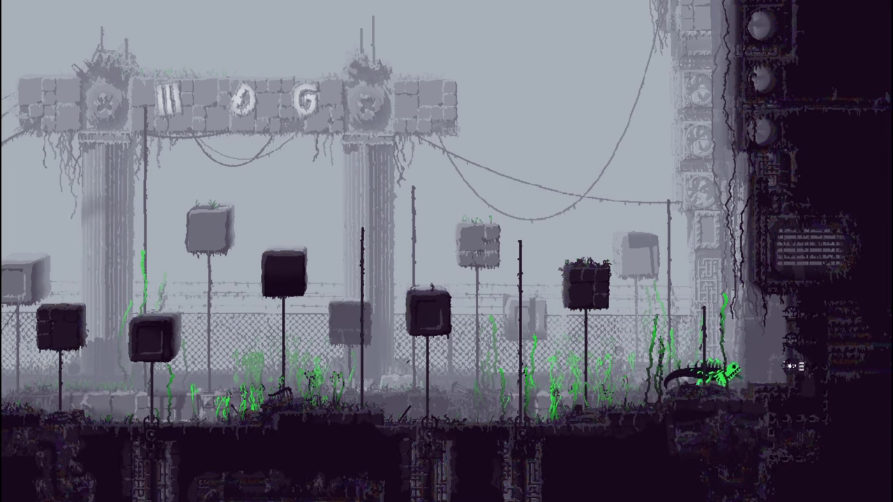
key(Right)
key(Right)
key(Right)
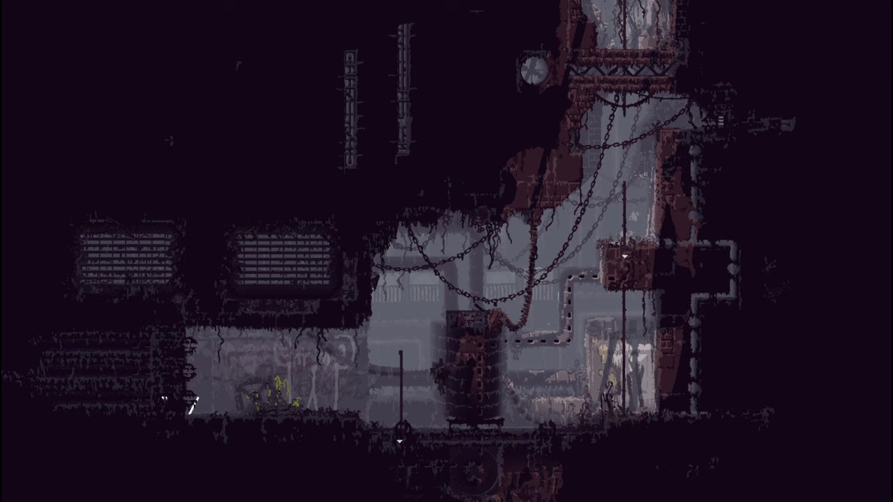
key(Left)
key(Left)
key(Left)
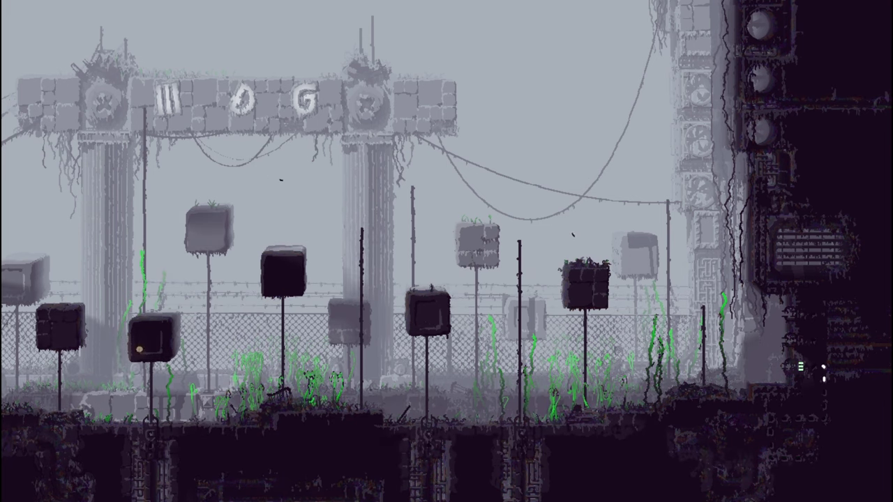
Walk left past the posted blocks, then crouch and crawl across the field.
key(Left)
key(Left)
key(Left)
key(Left)
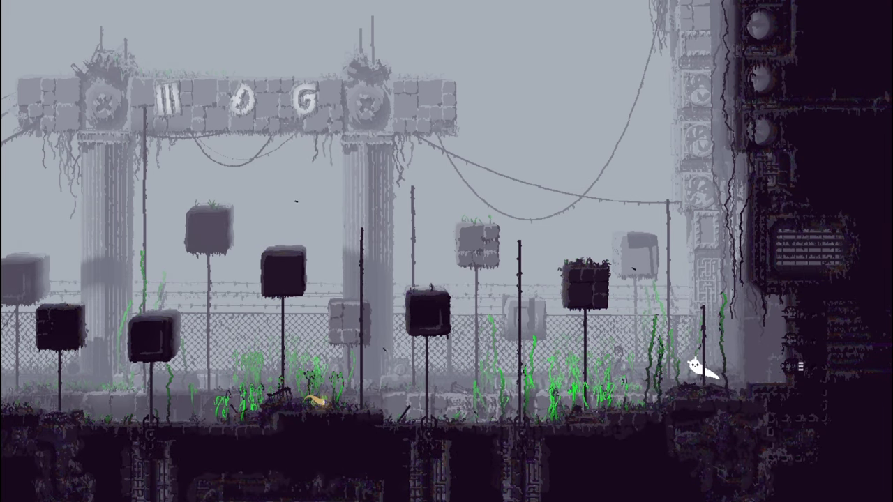
key(Left)
key(Left)
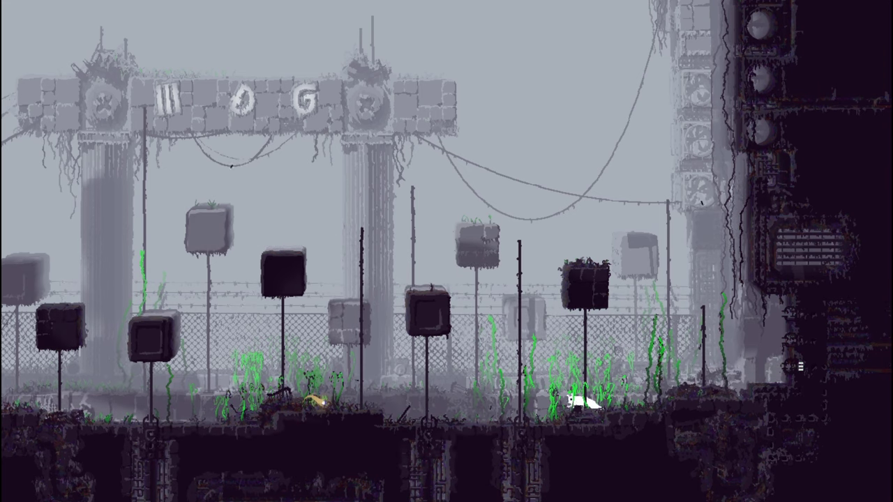
key(Left)
key(Left)
key(Left)
key(Left)
key(Left)
key(Left)
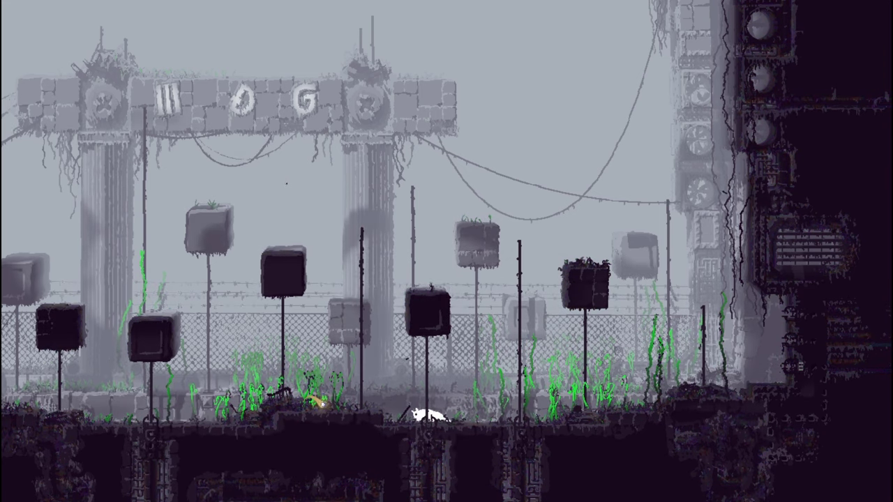
key(Left)
key(Down)
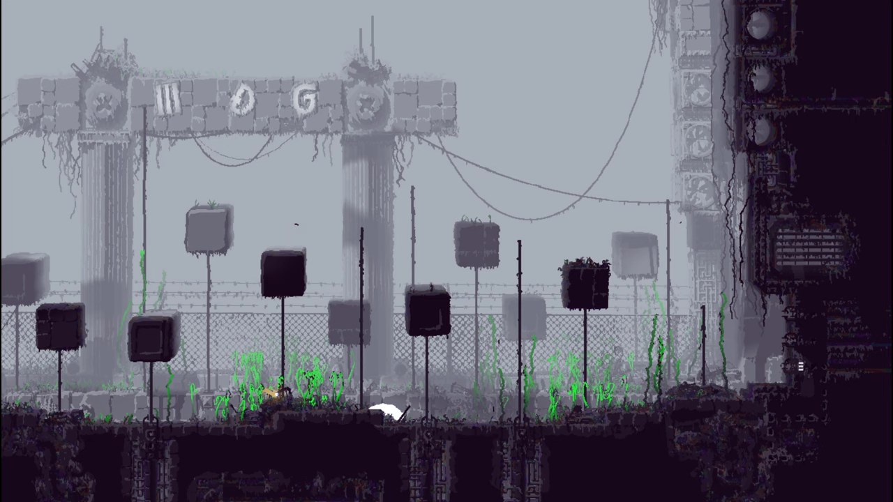
key(Left)
key(Left)
key(Left)
key(Left)
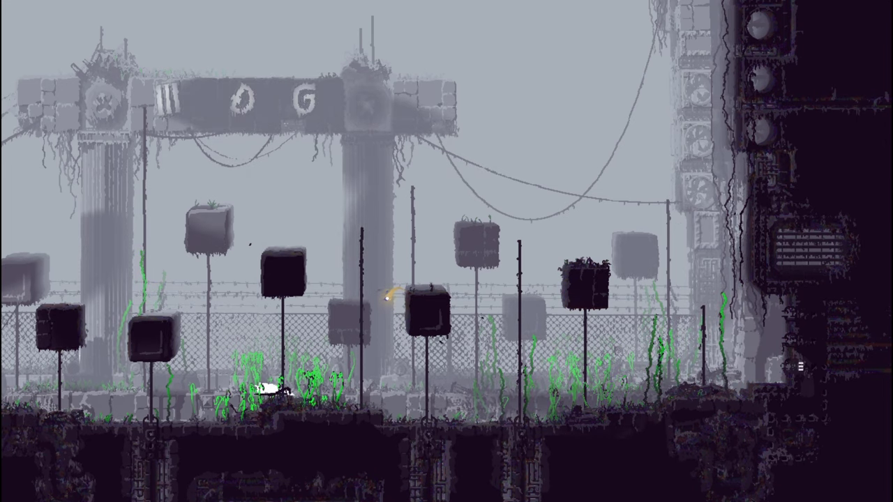
Crawl into the next field, carry the spear left and reach the wall passage.
key(Left)
key(Left)
key(Left)
key(Left)
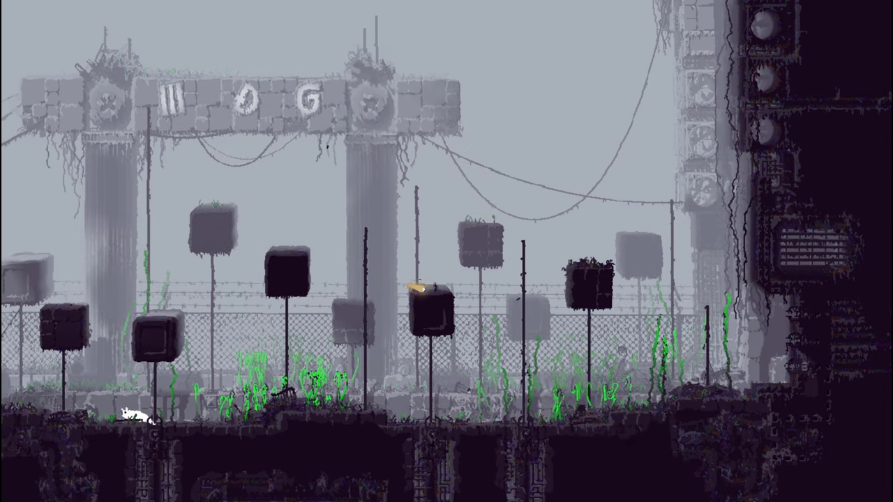
key(Left)
key(Left)
key(Left)
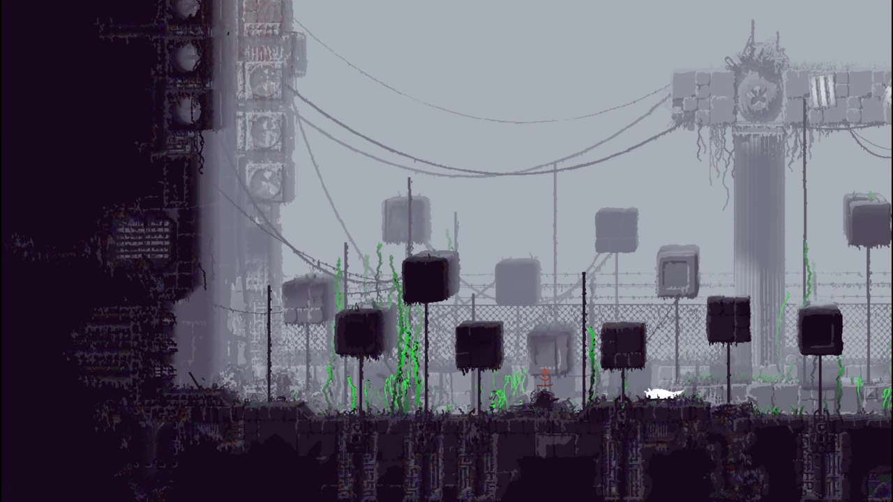
key(Left)
key(Left)
key(Left)
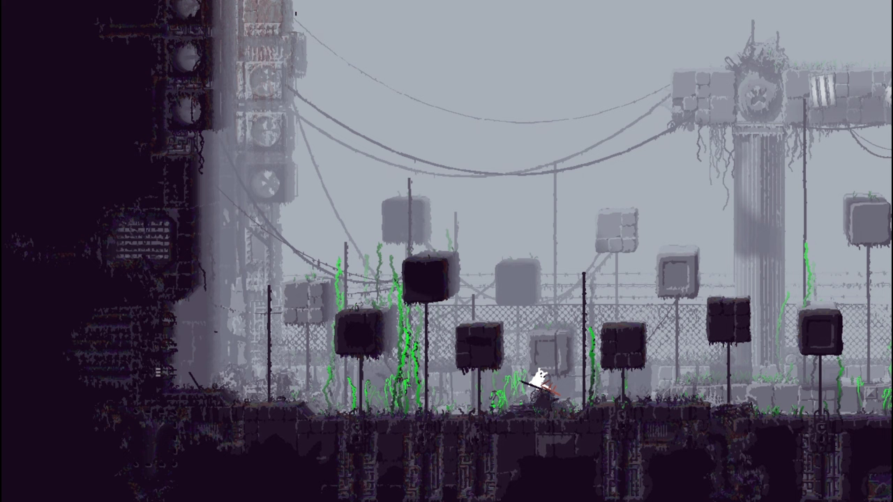
key(Left)
key(Left)
key(Left)
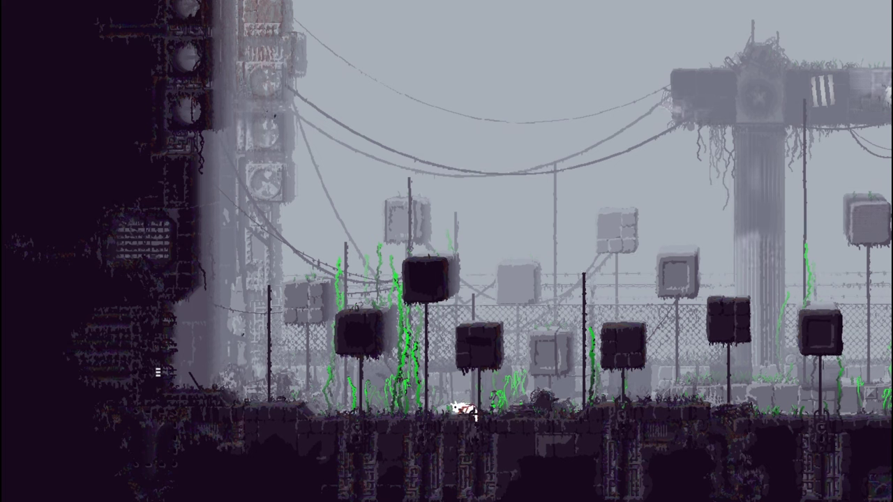
key(Left)
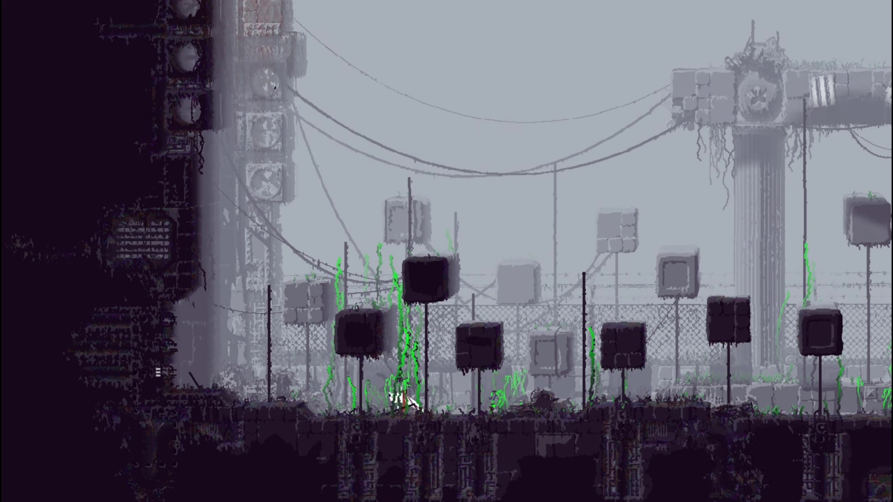
key(Left)
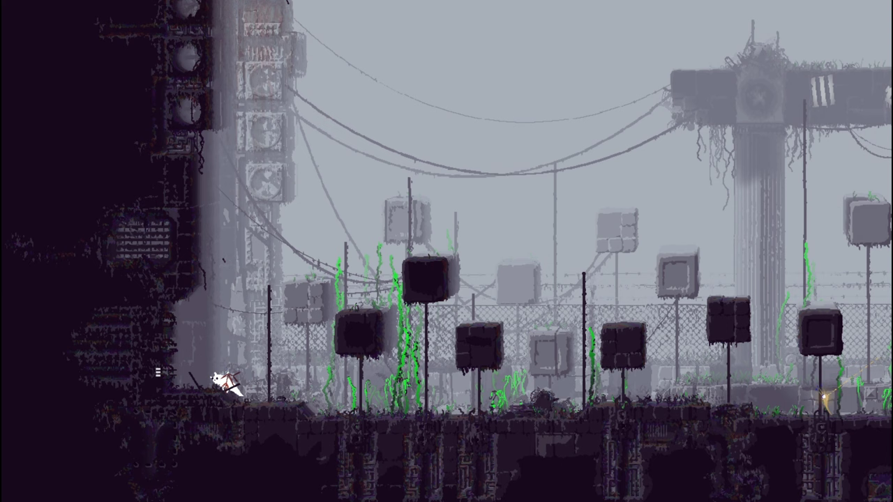
key(Left)
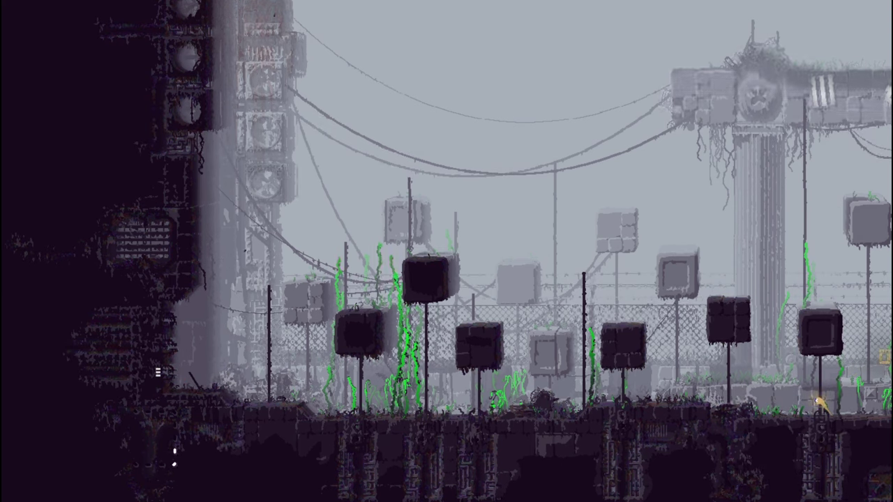
Enter the new room and climb along the horizontal pole onto the central platform.
key(Left)
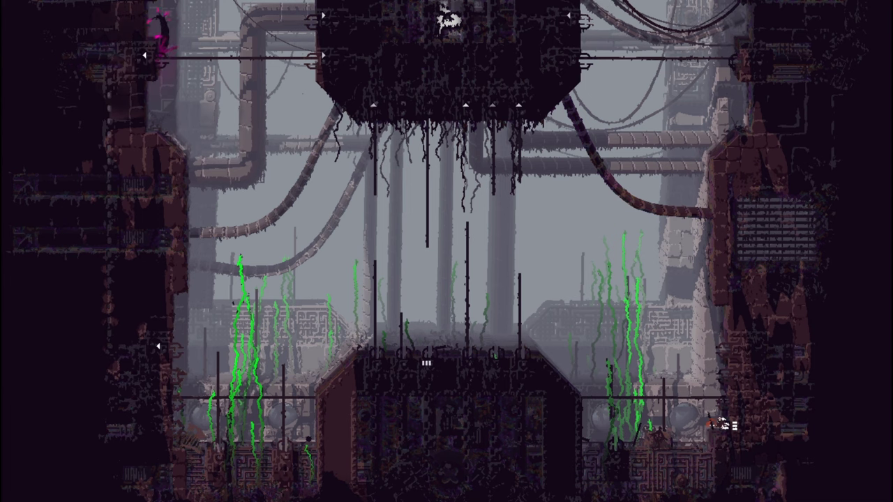
key(Left)
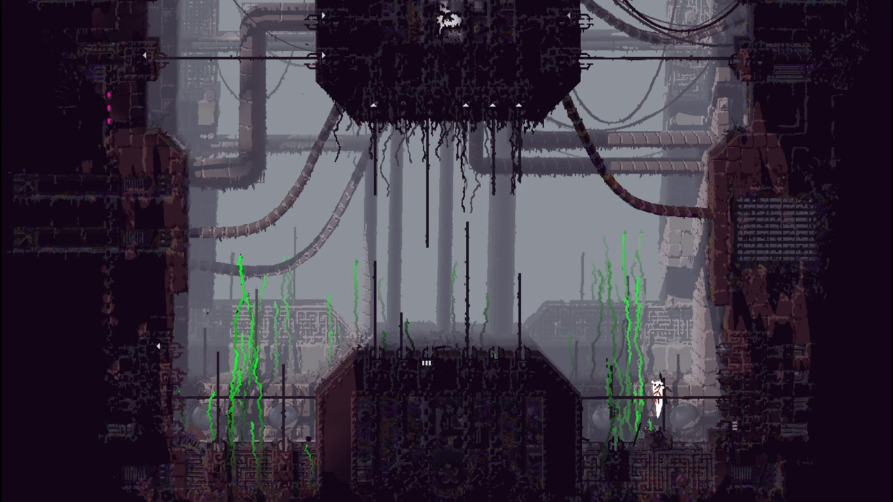
key(Left)
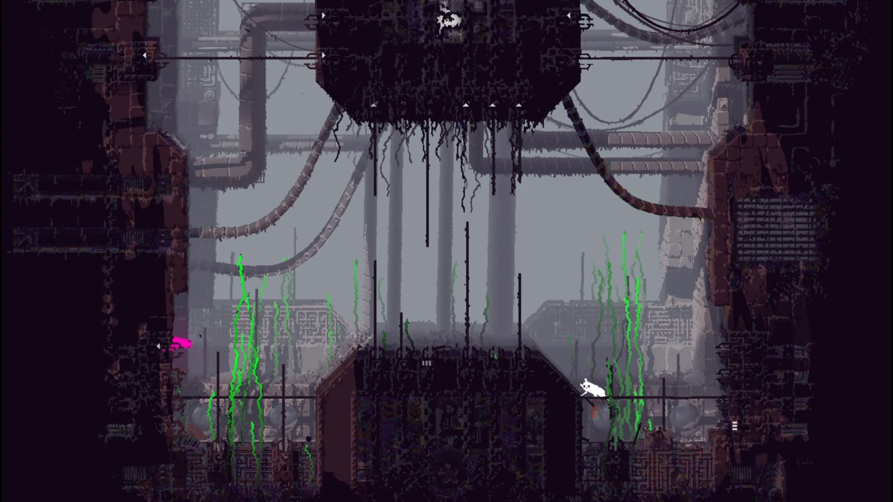
key(Left)
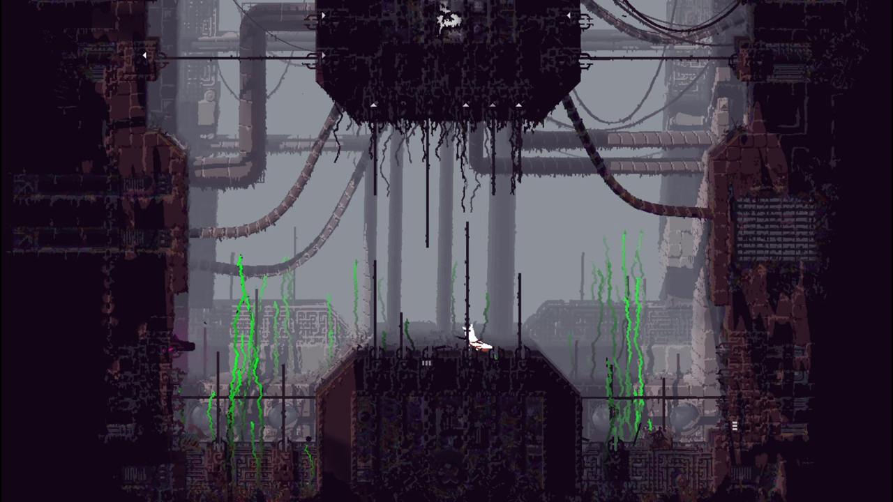
key(Left)
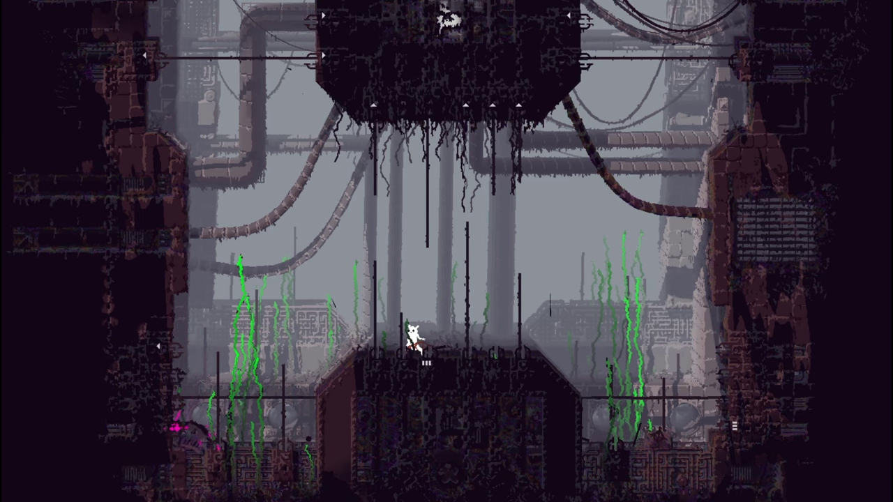
key(Left)
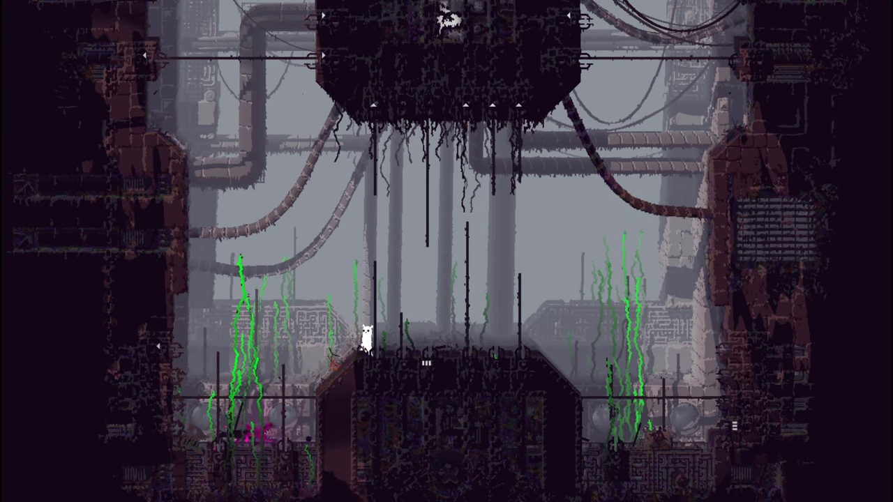
Dodge the pink lizard, climb the left pole and exit through the top-left pipe.
key(Right)
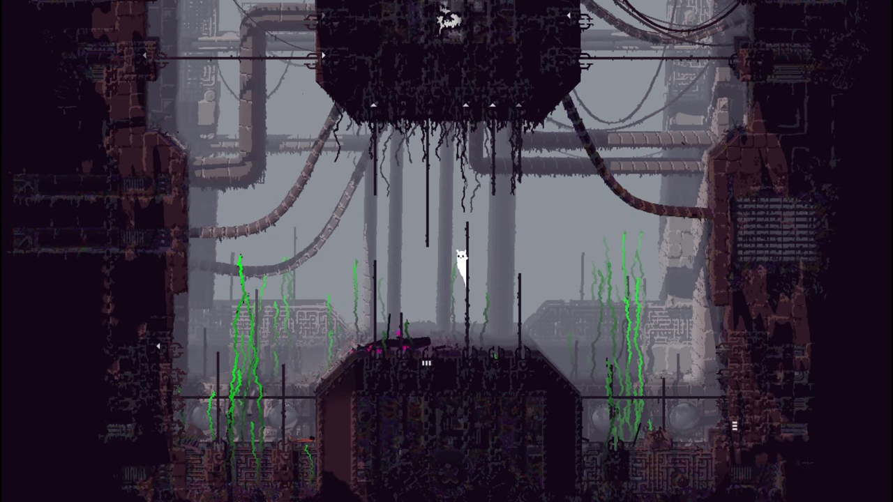
key(Left)
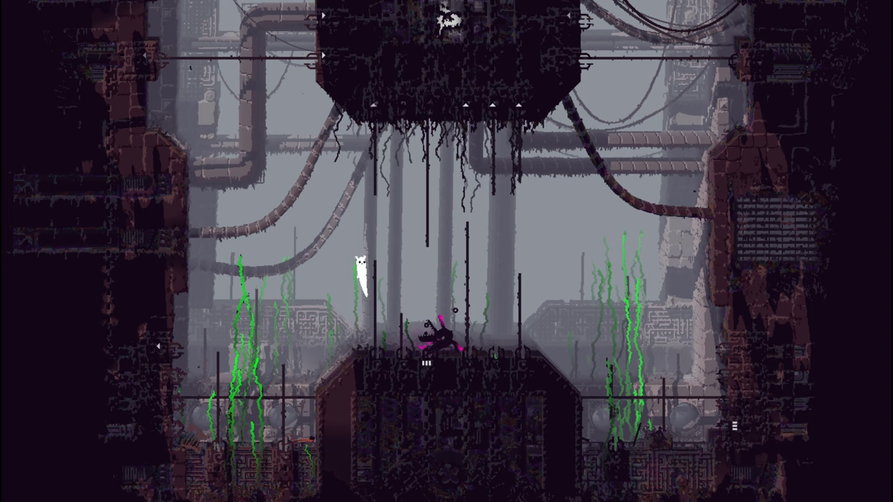
key(Left)
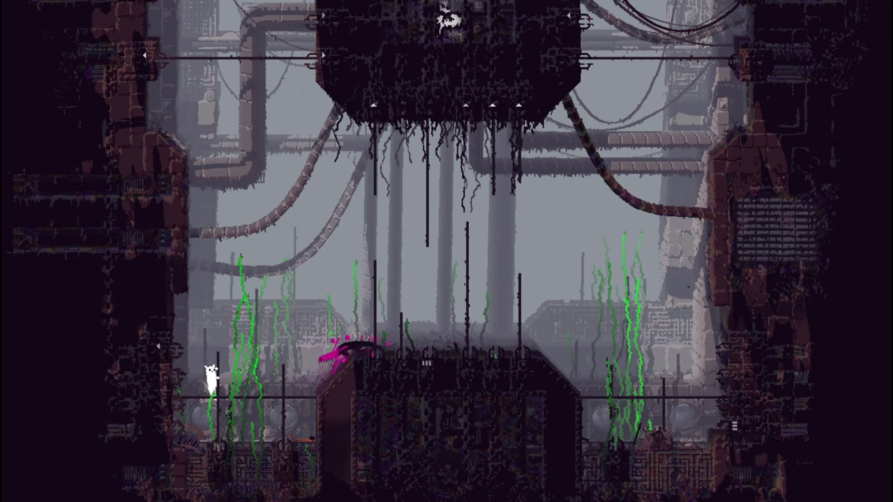
key(Left)
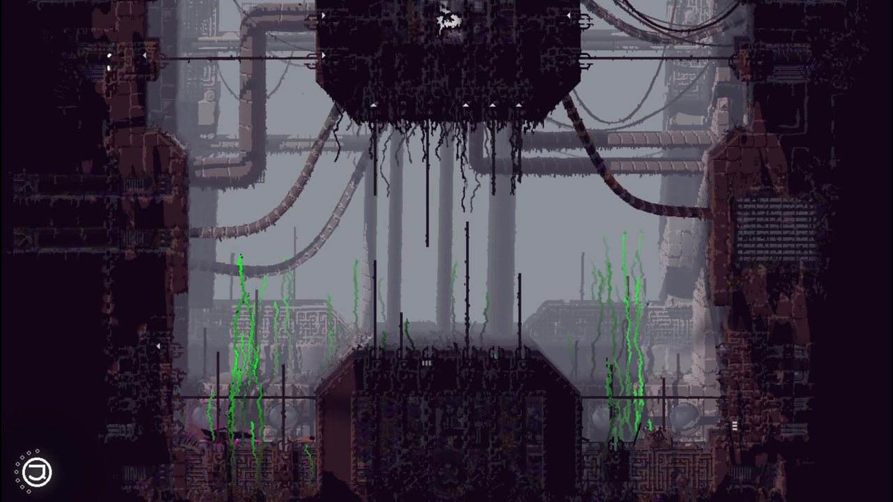
key(Right)
key(Right)
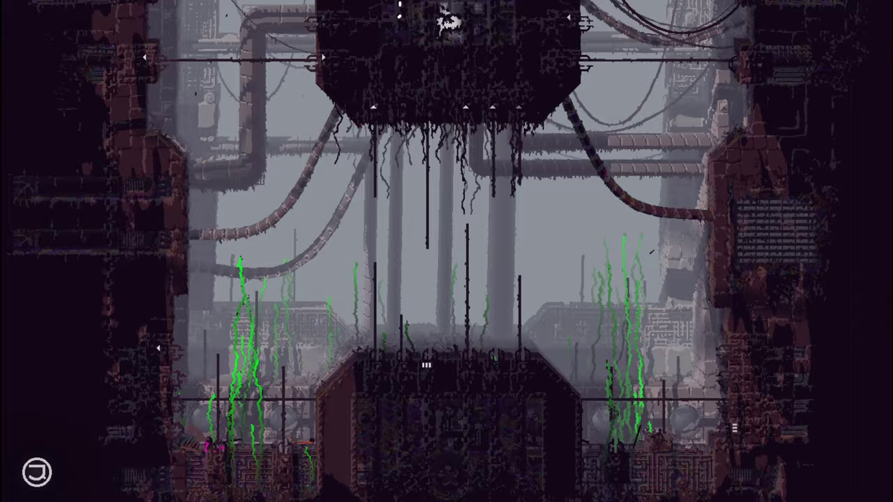
Climb up, glance at the map, then leap off the central platform into the room below.
key(Up)
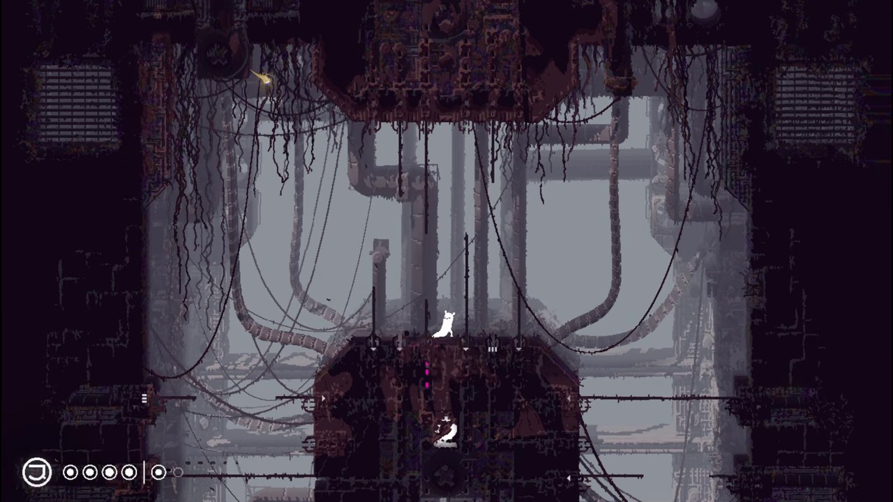
key(space)
key(Right)
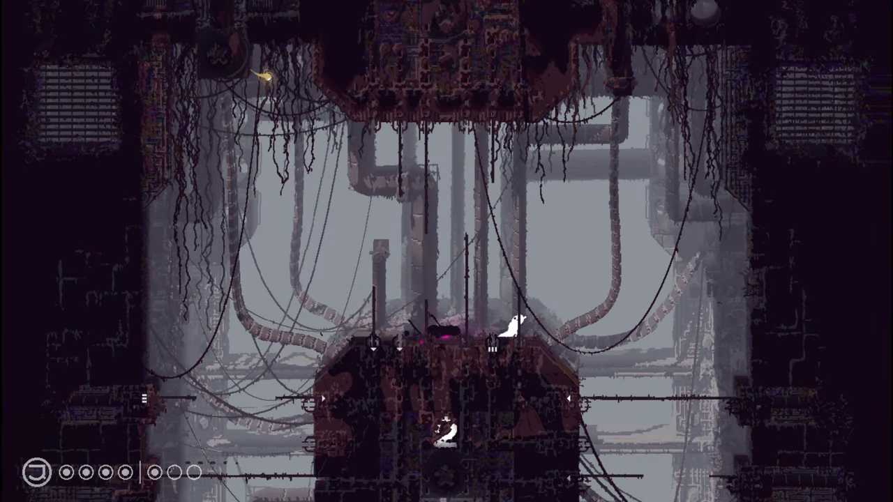
key(space)
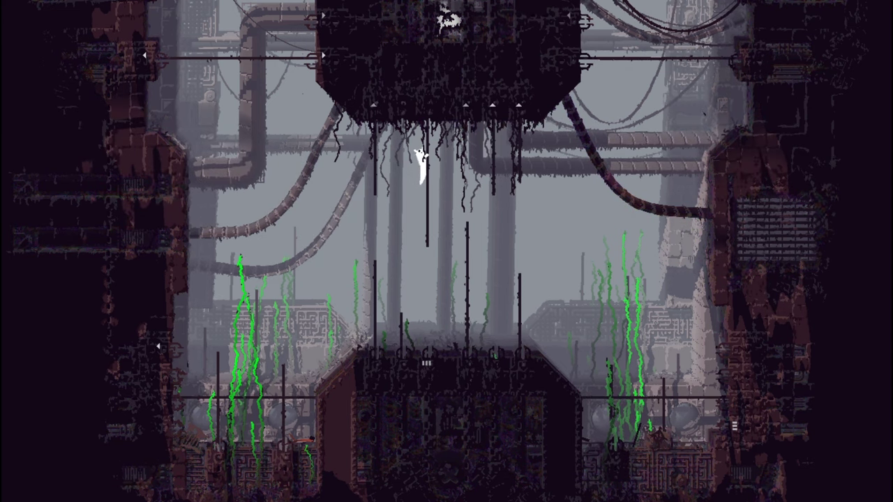
Climb the hanging pole onto the horizontal pipe and up into the vine-draped room.
key(Up)
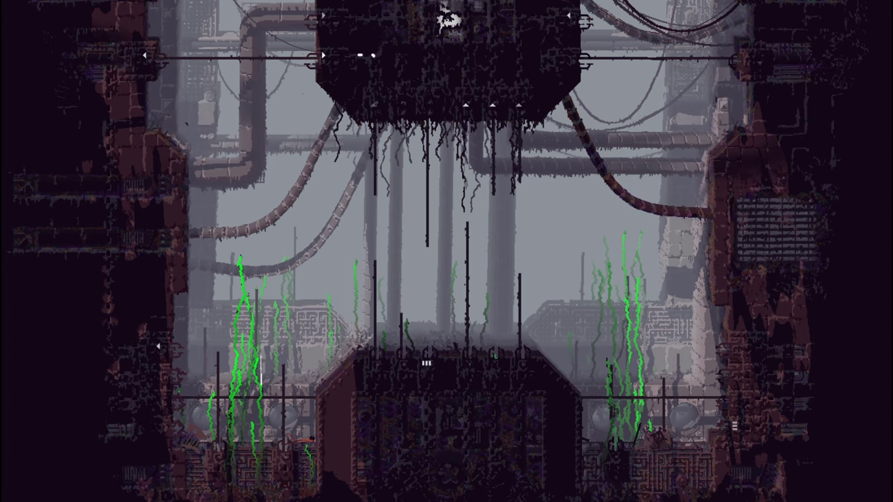
key(Up)
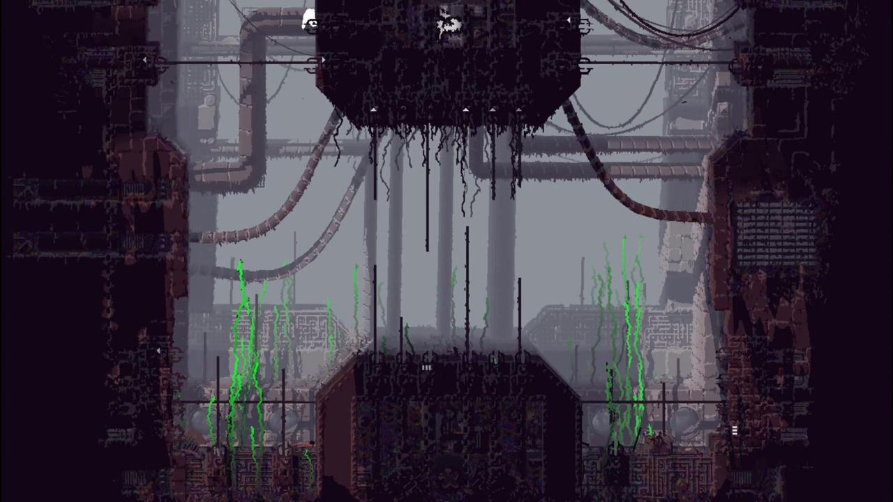
key(Up)
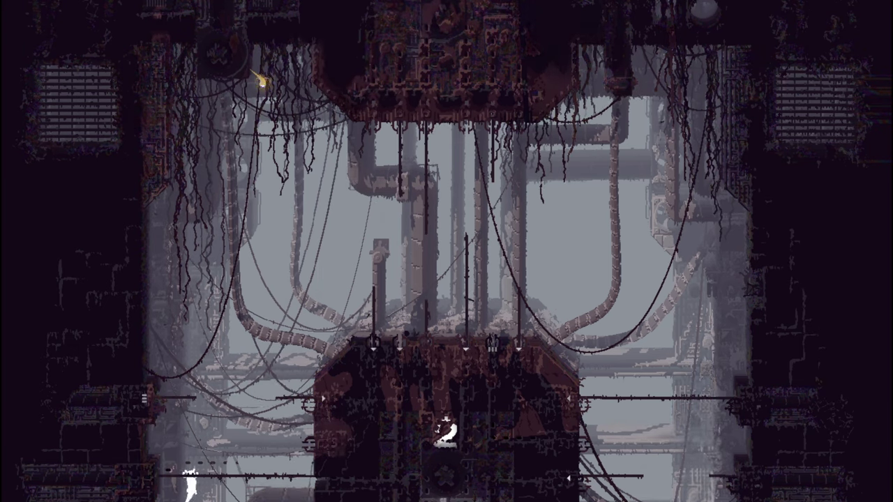
Climb the poles beside the central structure, then move left along the bottom pole to the wall.
key(Right)
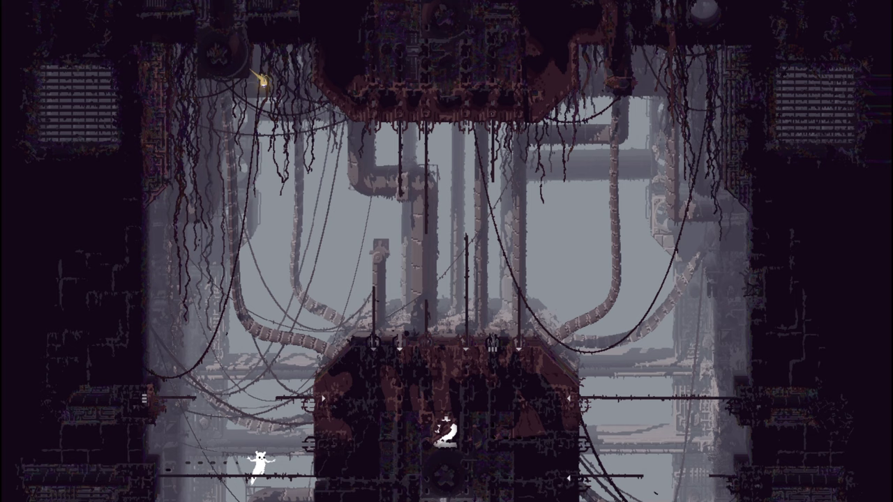
key(Right)
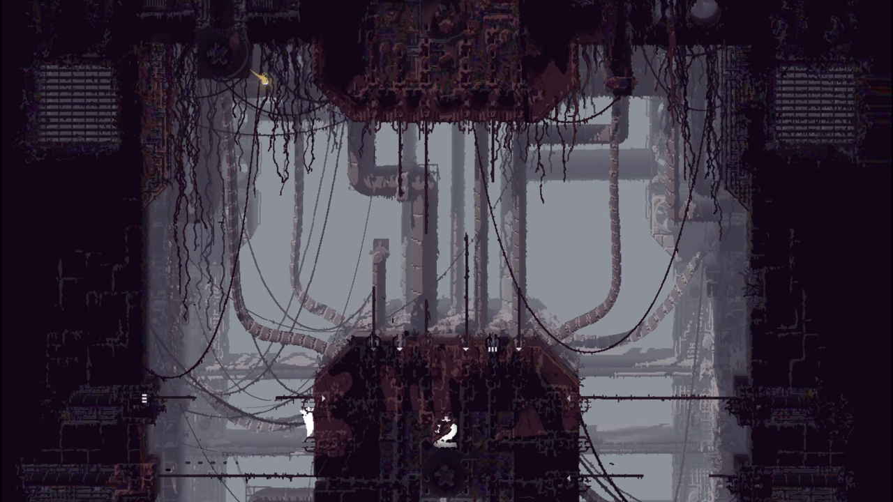
key(Up)
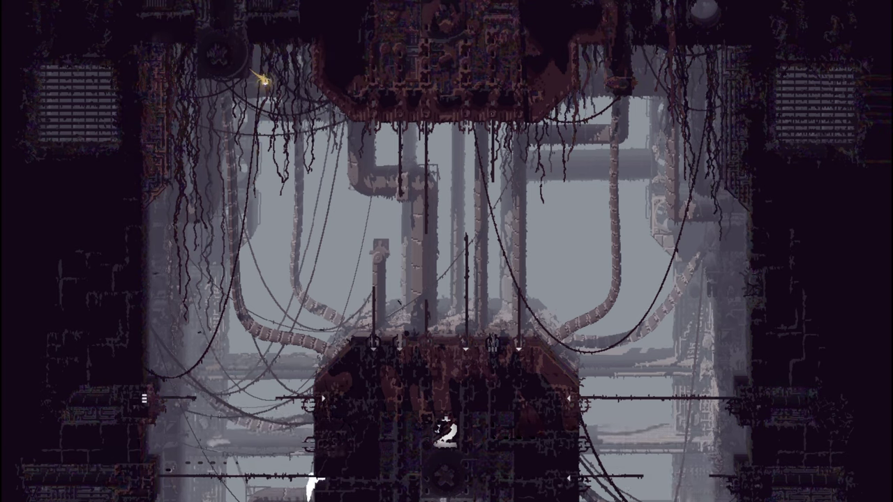
key(Up)
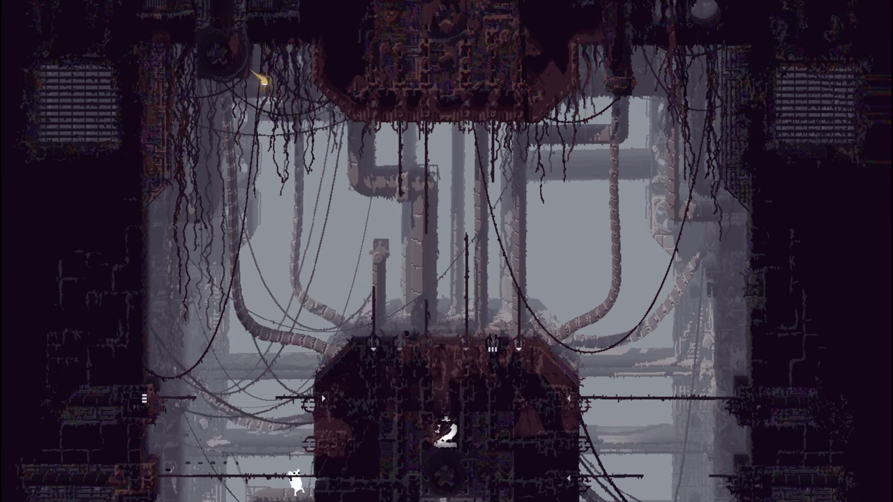
key(Left)
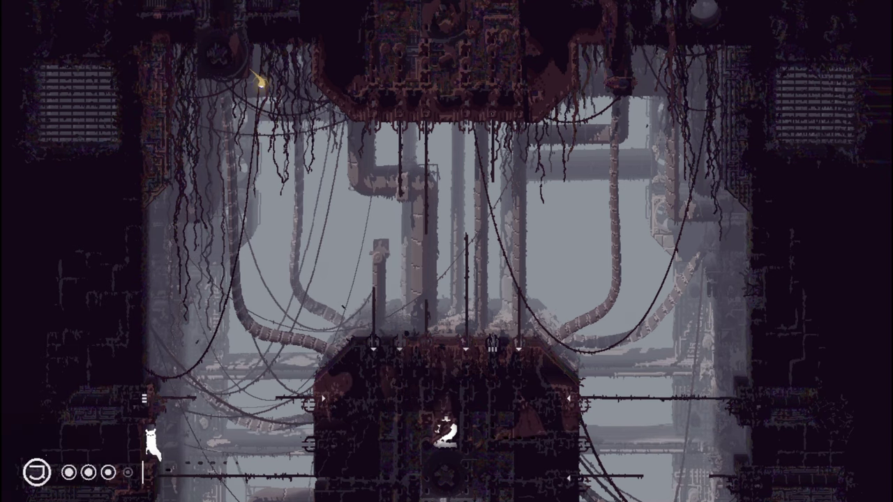
Check the map, then jump right along the lower pole and climb through the structure.
key(space)
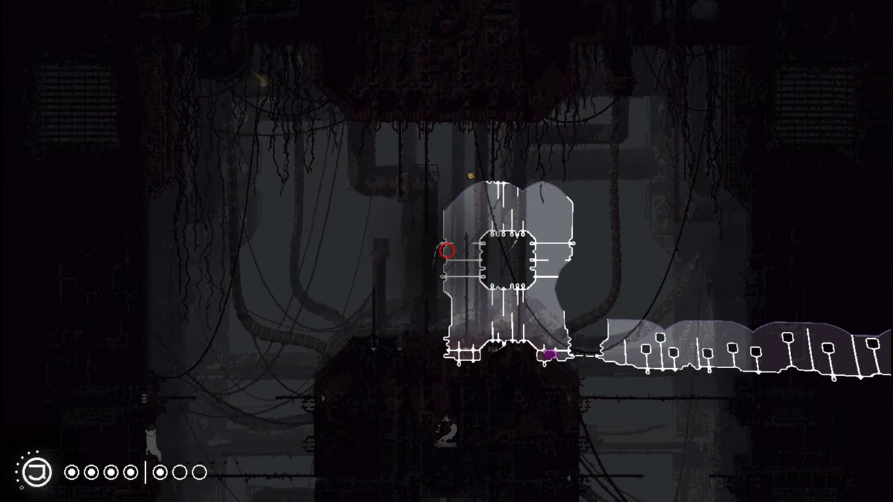
key(space)
key(Right)
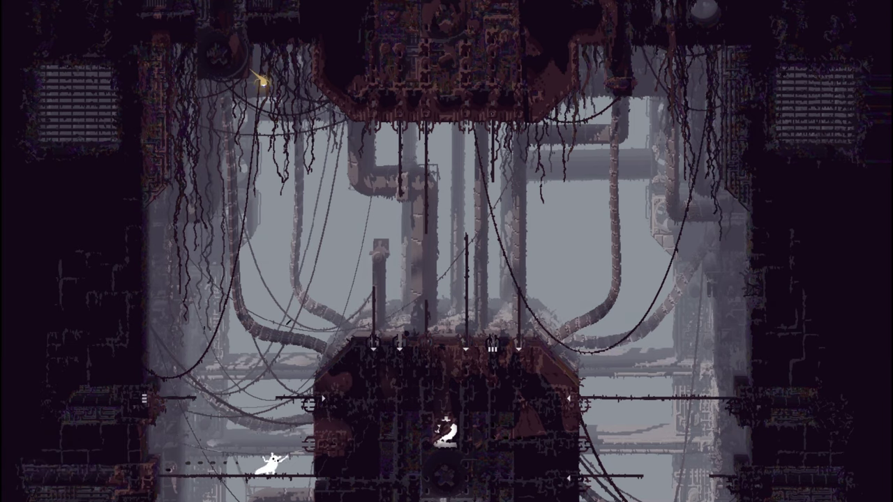
key(Right)
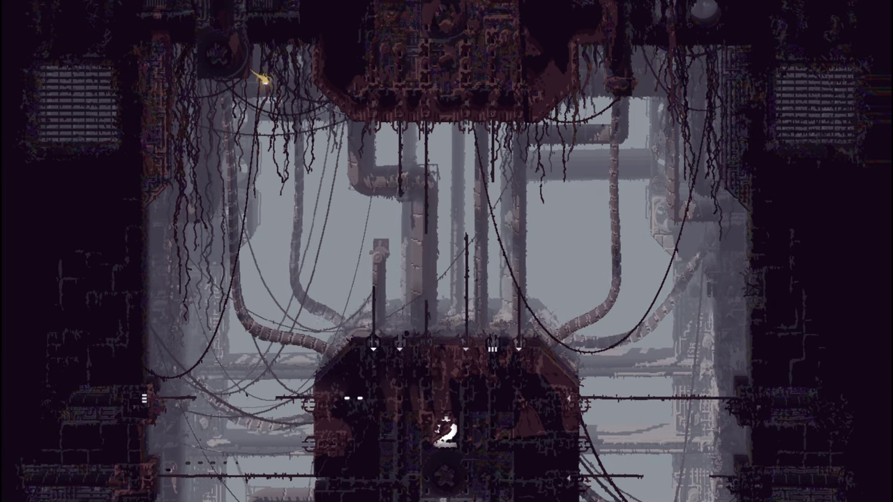
key(Up)
key(Up)
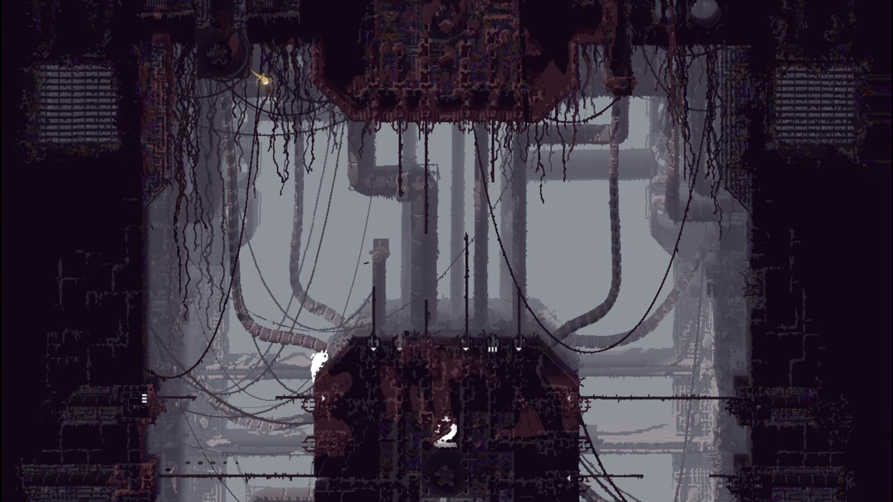
Stand atop the structure, scale its short pole, and drop to its left edge.
key(Up)
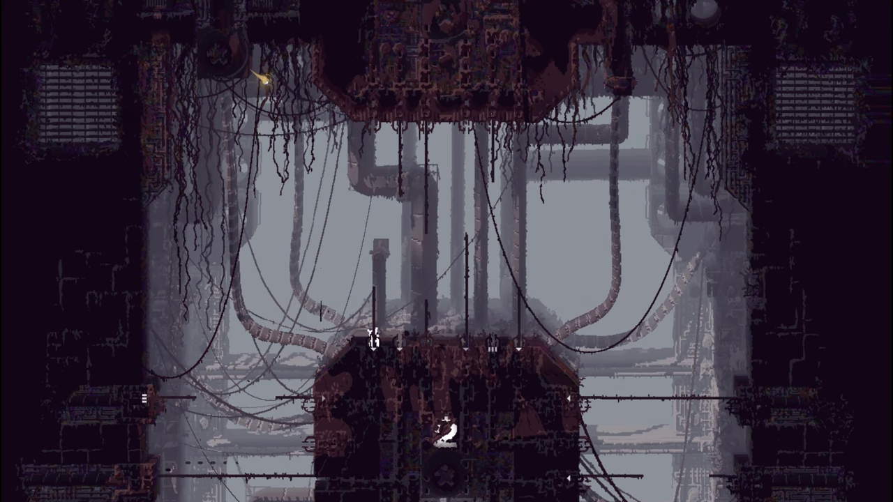
key(z)
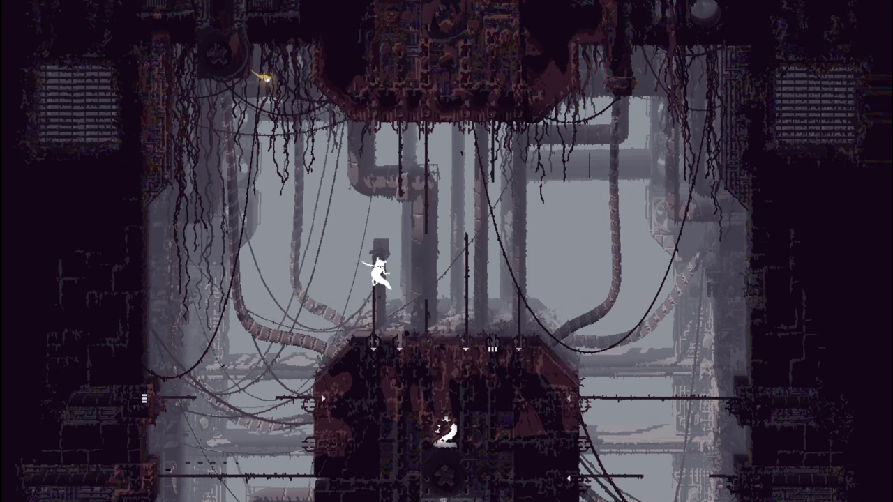
key(Down)
key(Up)
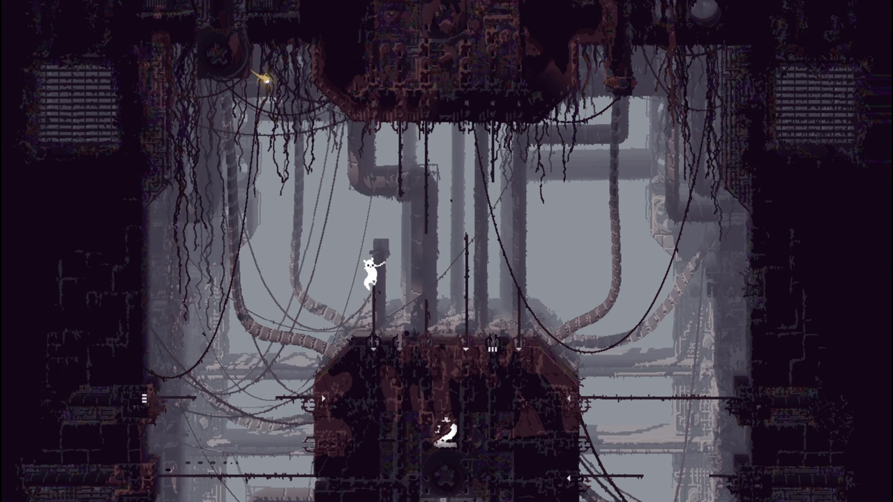
key(Down)
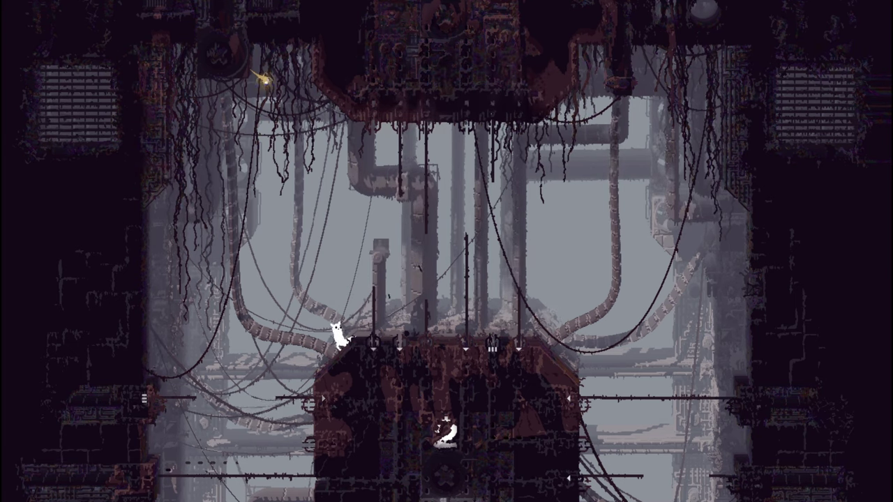
key(Left)
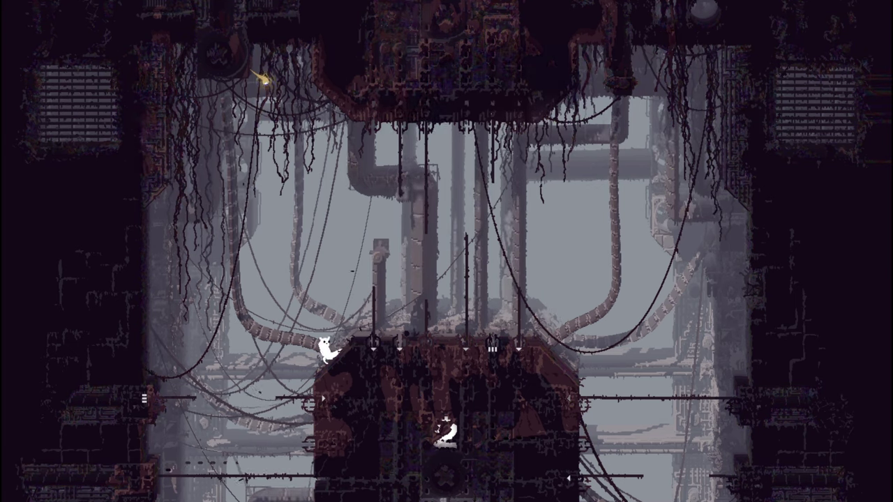
Fall into the room below, climb the left wall and the high pole back upstairs.
key(Left)
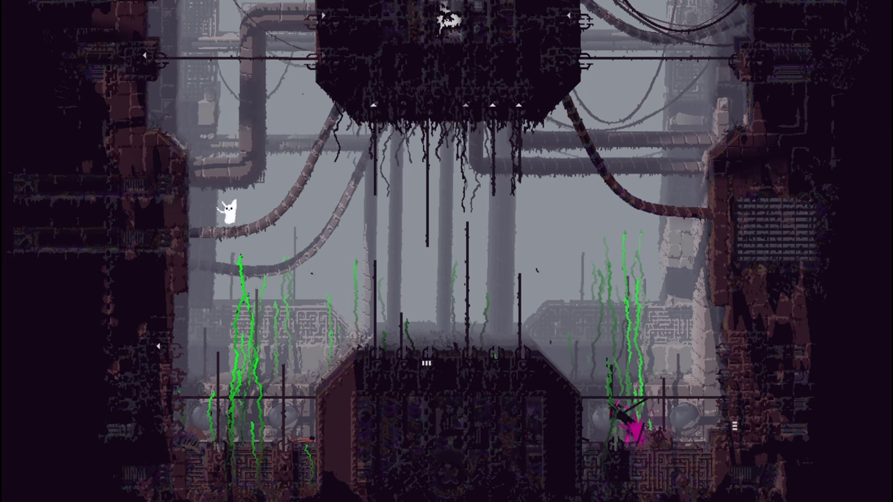
key(Left)
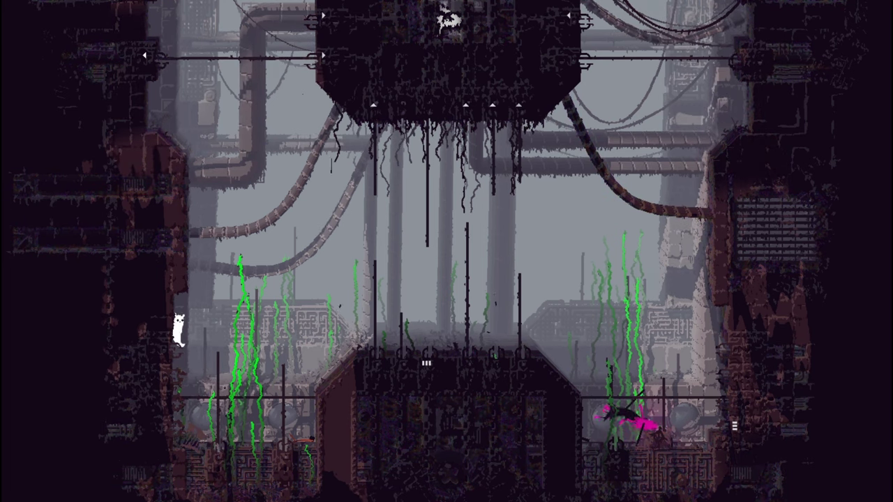
key(Up)
key(Up)
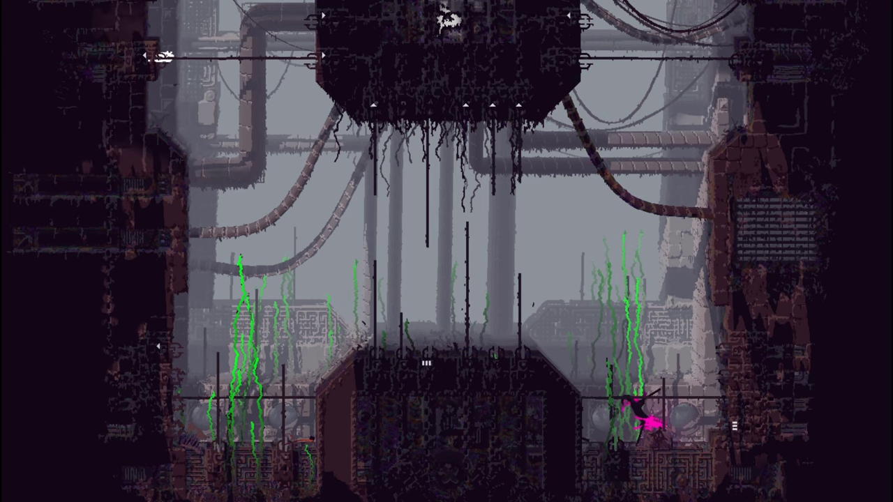
key(Right)
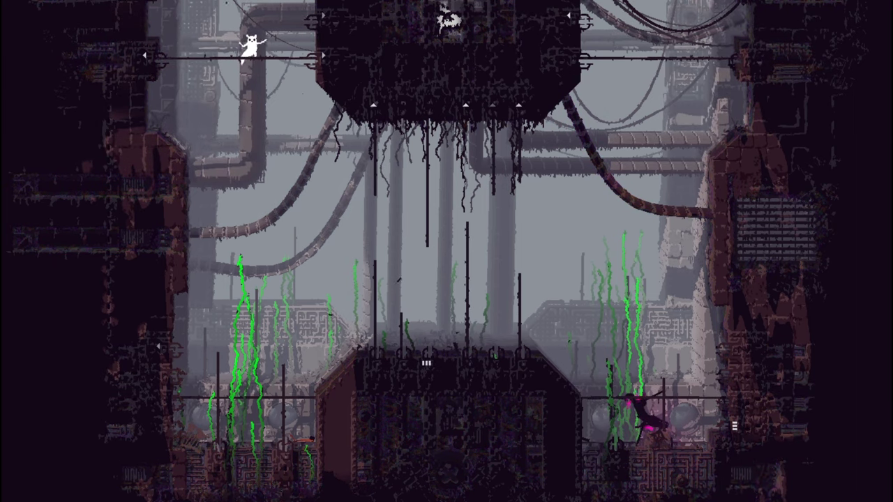
key(Up)
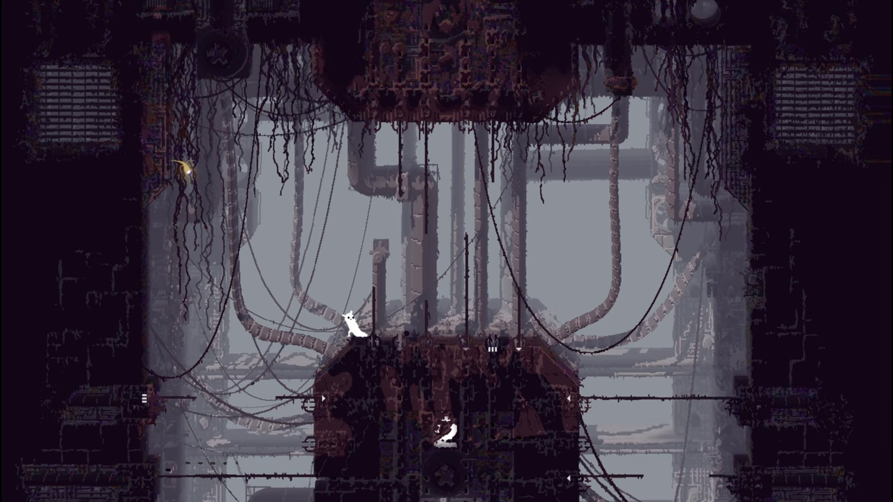
Leap left off the structure, catch the lower pole, and climb the left pole to the ledge.
key(Left)
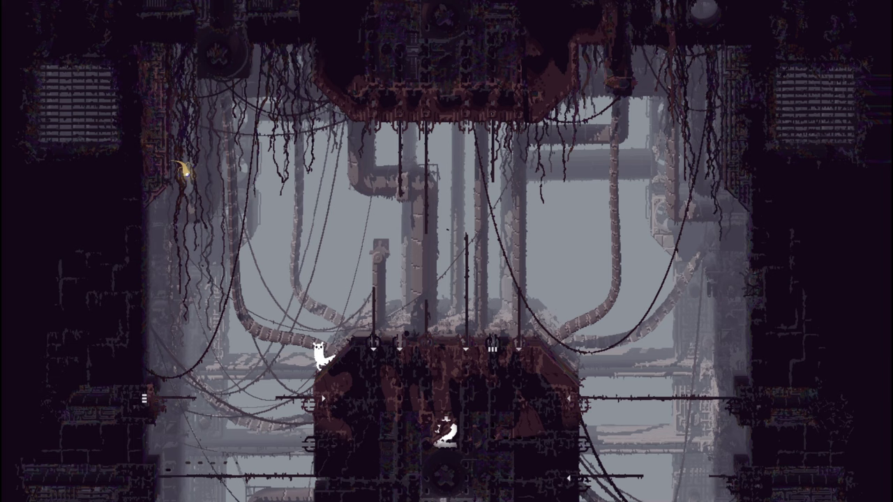
key(Left)
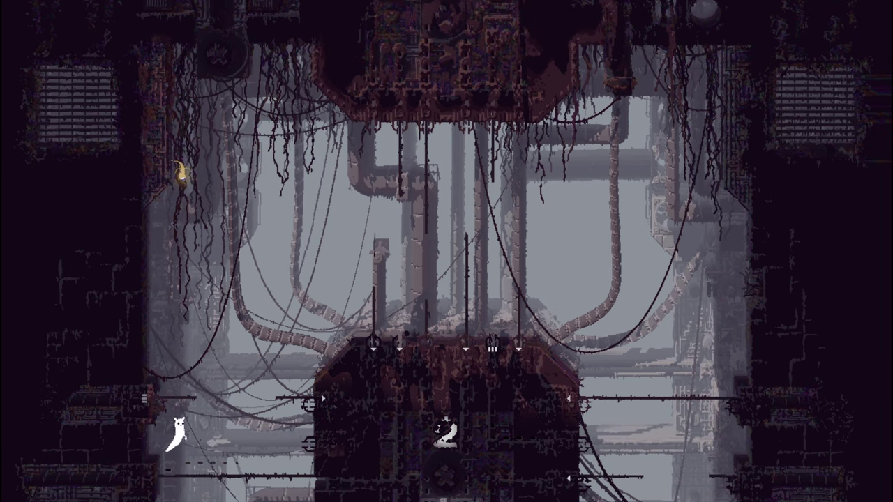
key(Down)
key(Up)
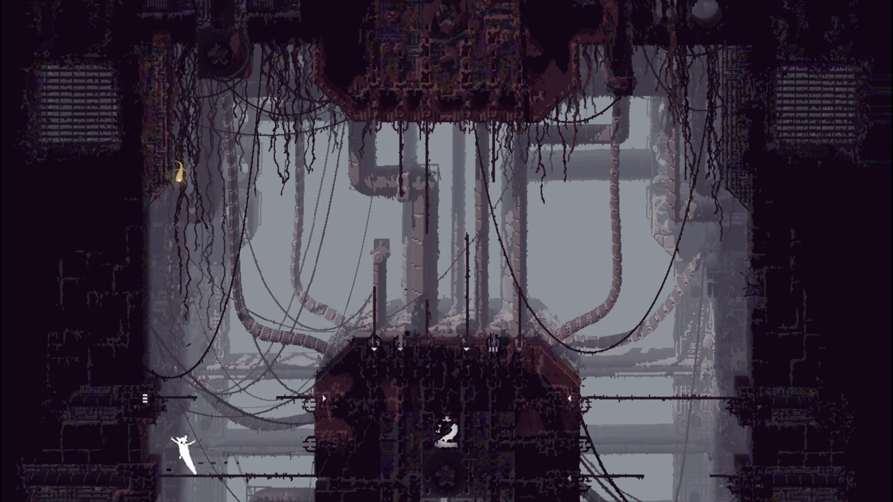
key(Left)
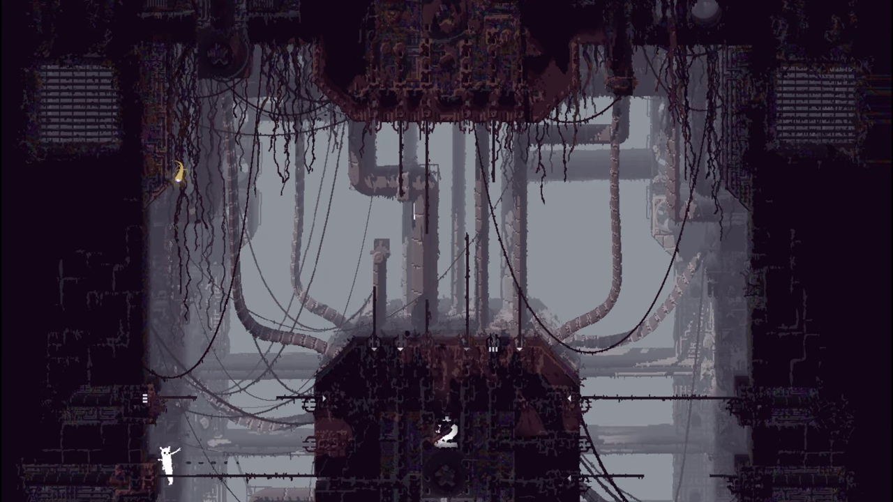
key(Up)
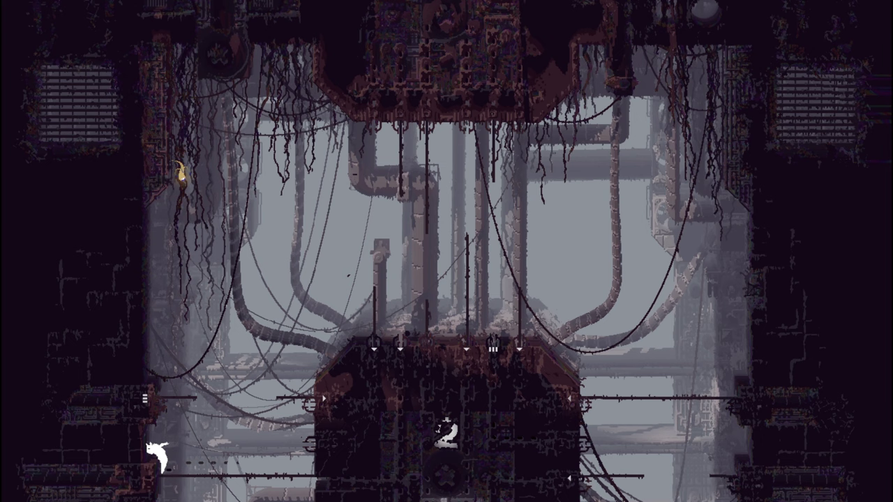
key(Up)
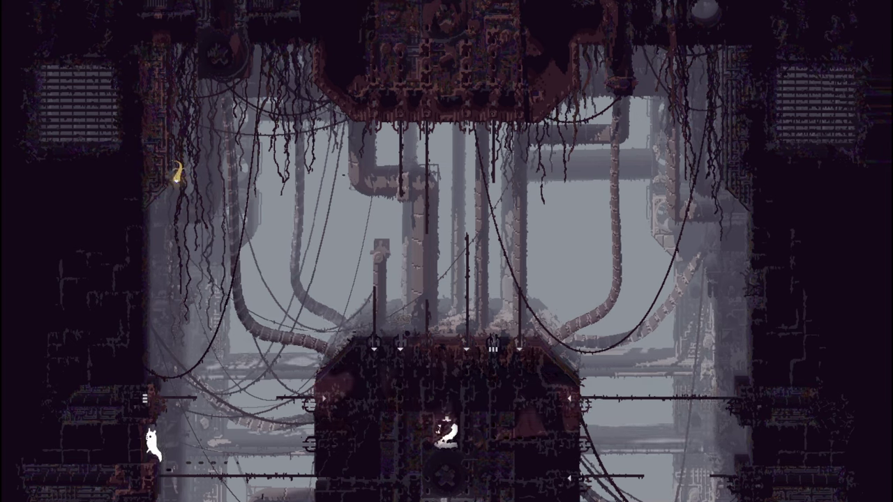
Dip briefly into the lizard's room below, then climb back onto the central block.
key(Down)
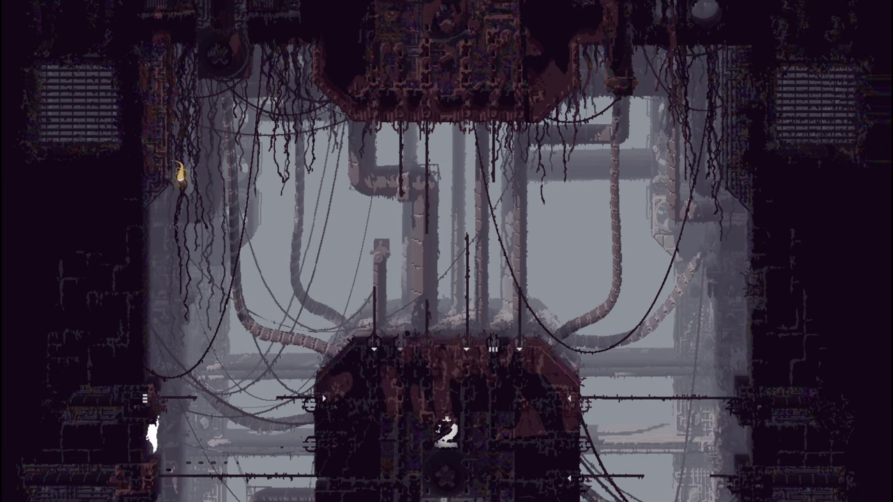
key(Right)
key(Right)
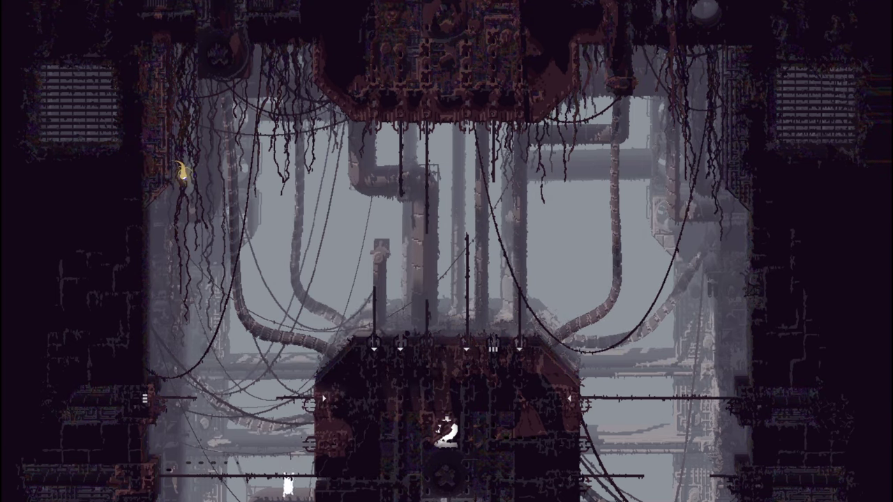
key(Down)
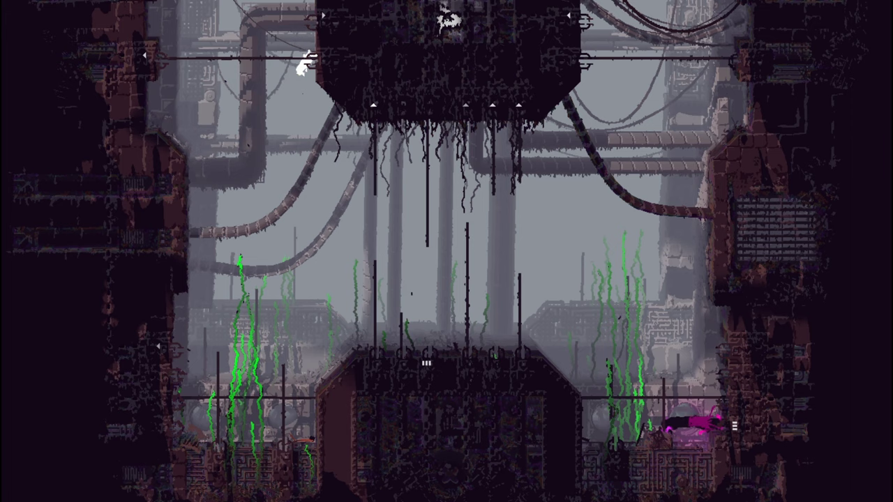
key(Left)
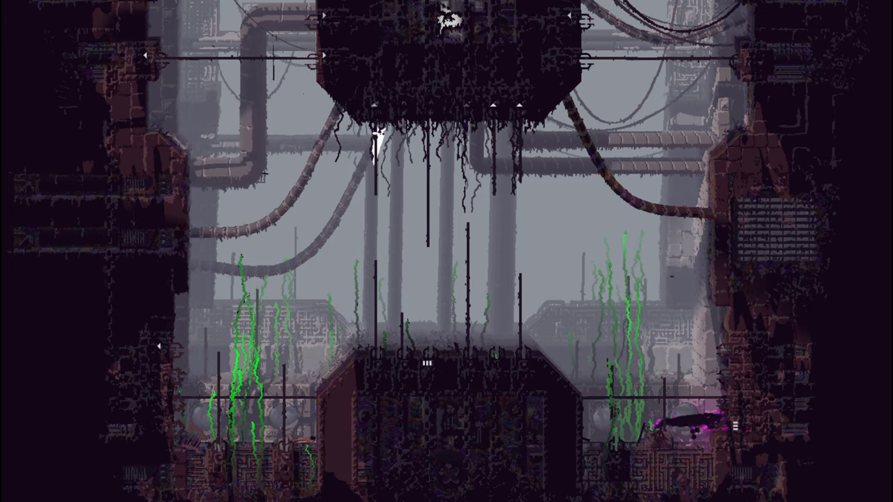
key(Down)
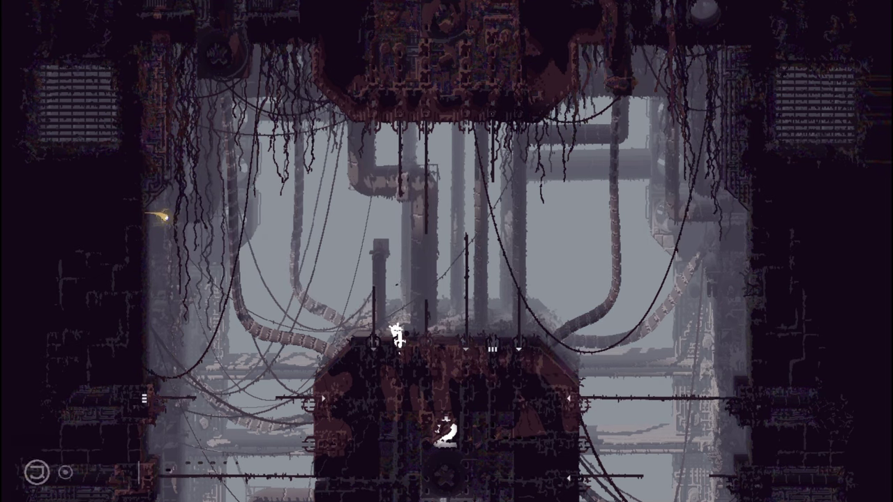
Check the region map, then hop onto the platform and climb the poles above.
key(space)
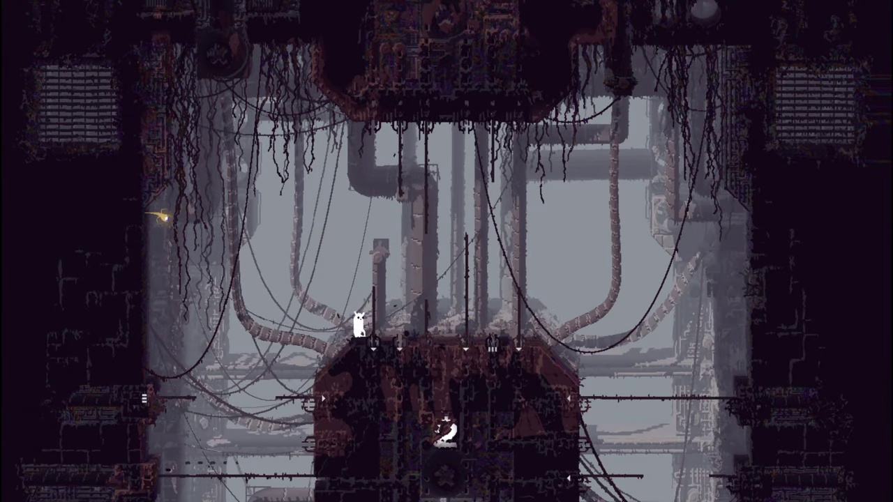
key(Right)
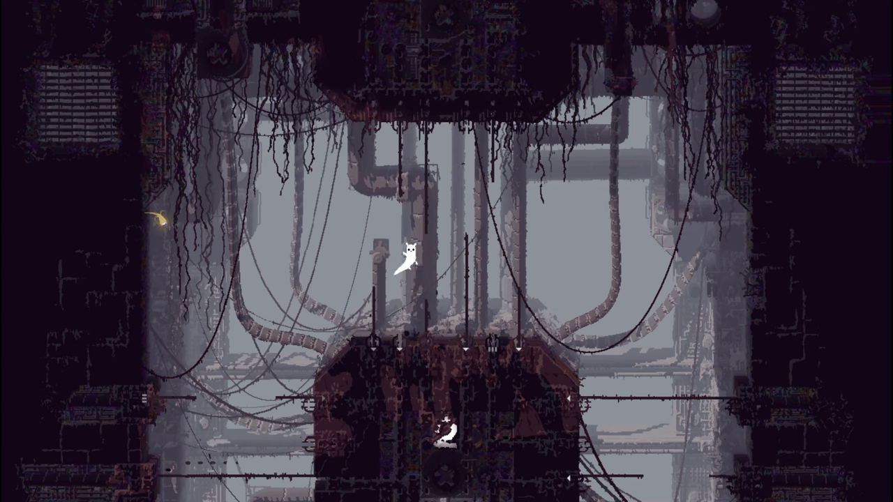
key(Up)
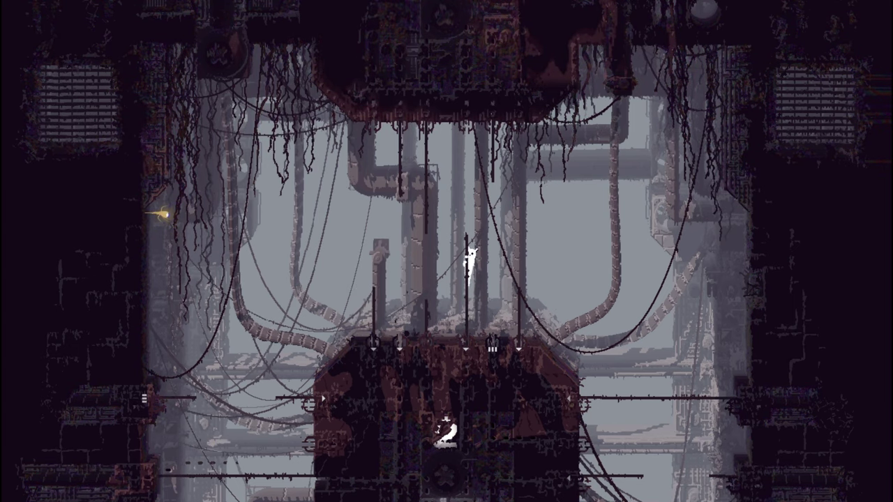
key(Left)
key(Up)
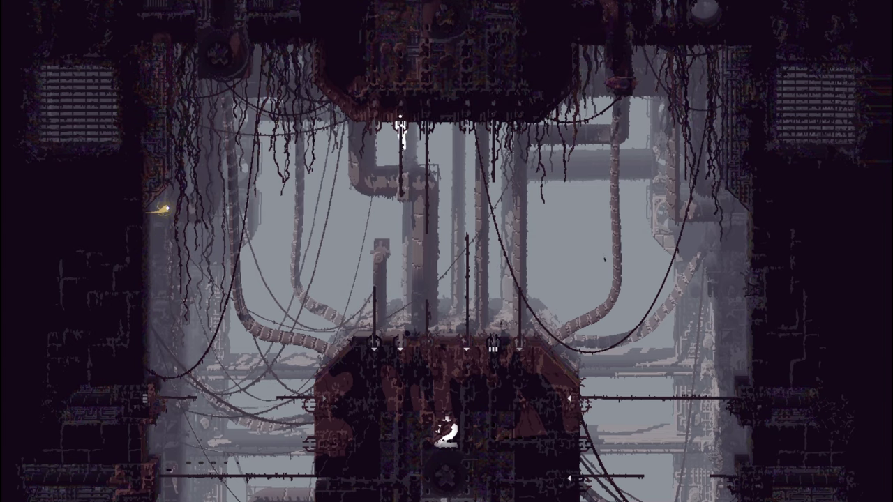
Leap between the poles, drop onto the cables, and step back onto the block's edge.
key(Right)
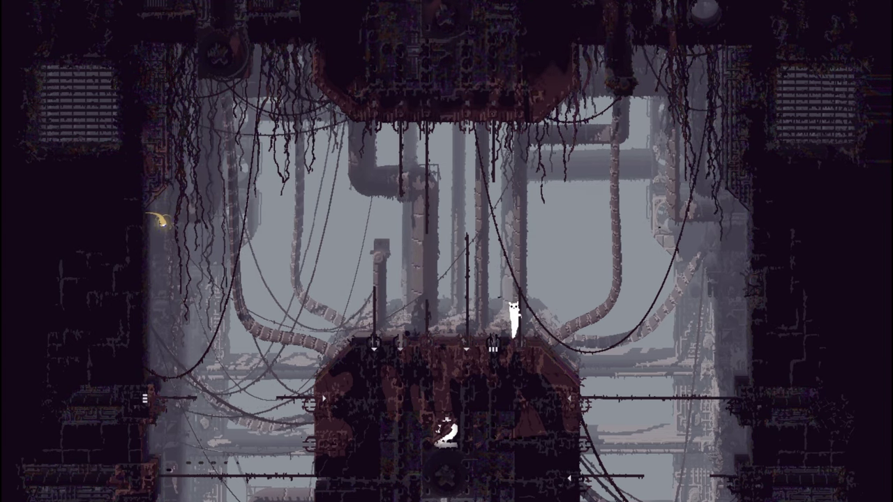
key(Up)
key(Left)
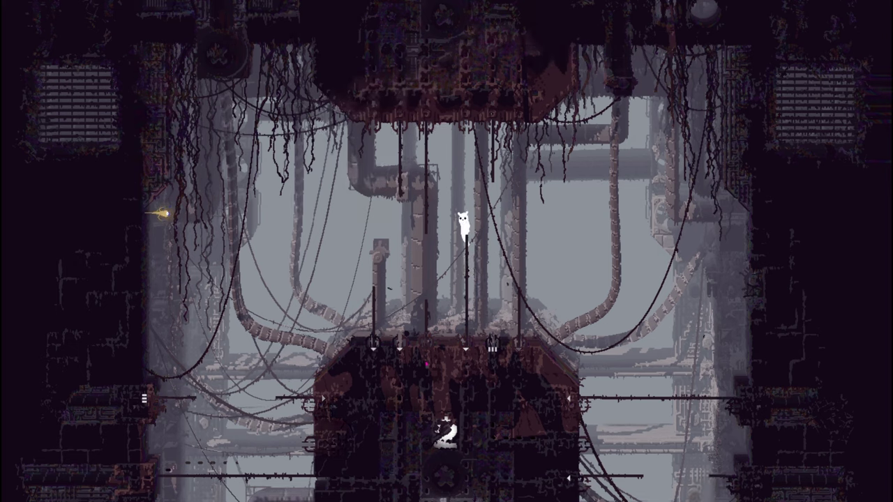
key(Down)
key(Right)
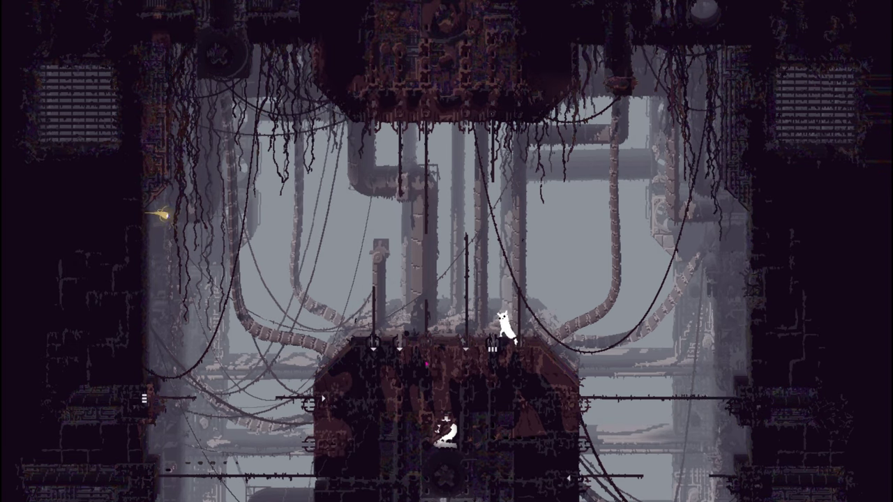
key(Left)
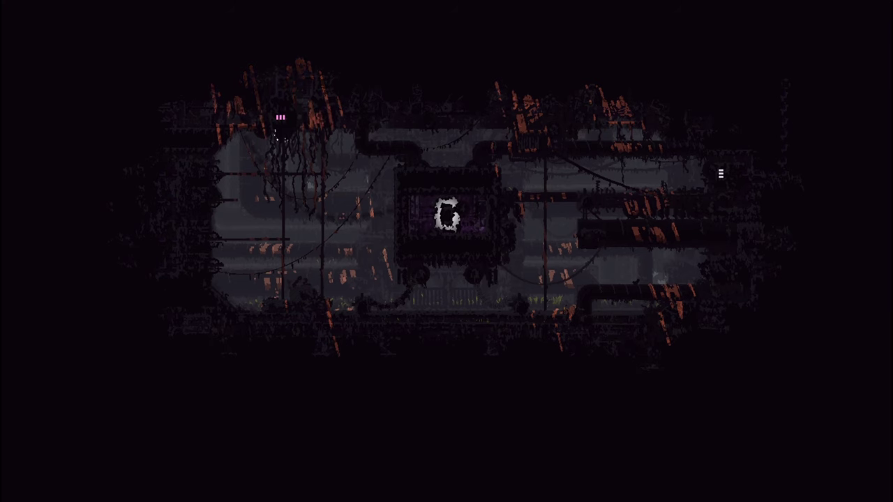
Drop to the floor, run right, and glance at the region map.
key(Down)
key(Right)
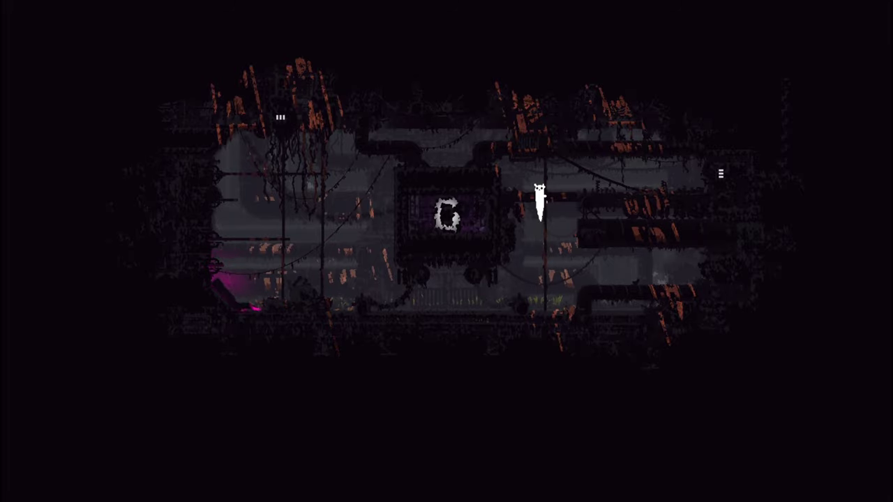
key(Tab)
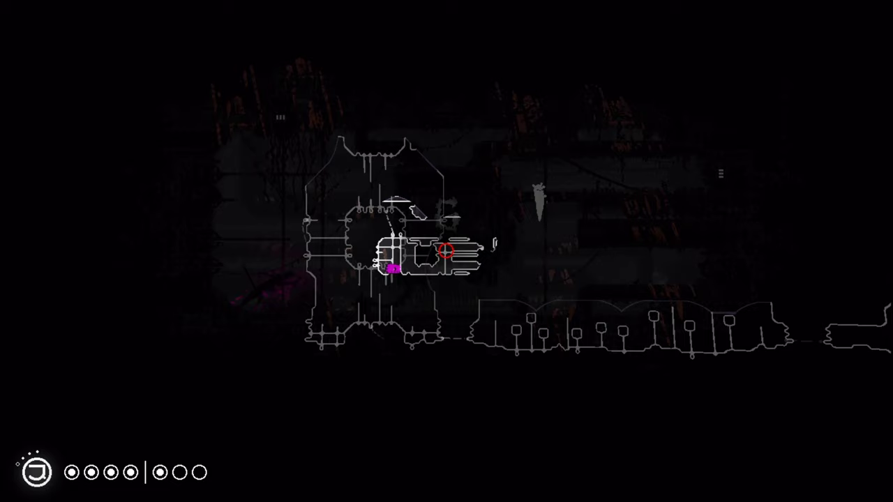
key(Tab)
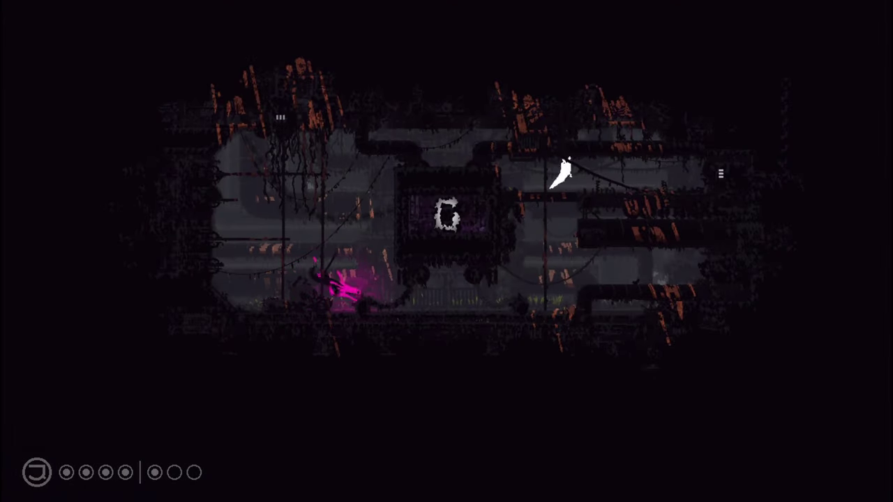
key(Right)
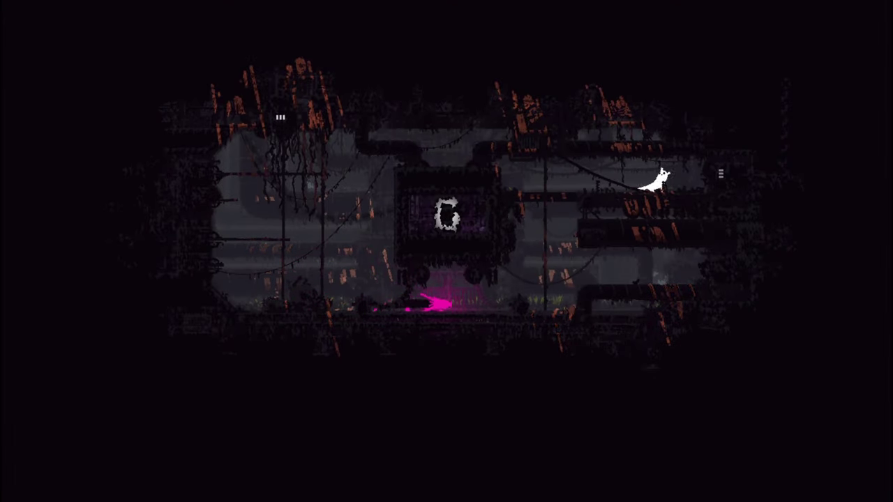
Work along the upper ledge away from the lizard and exit the room right.
key(Left)
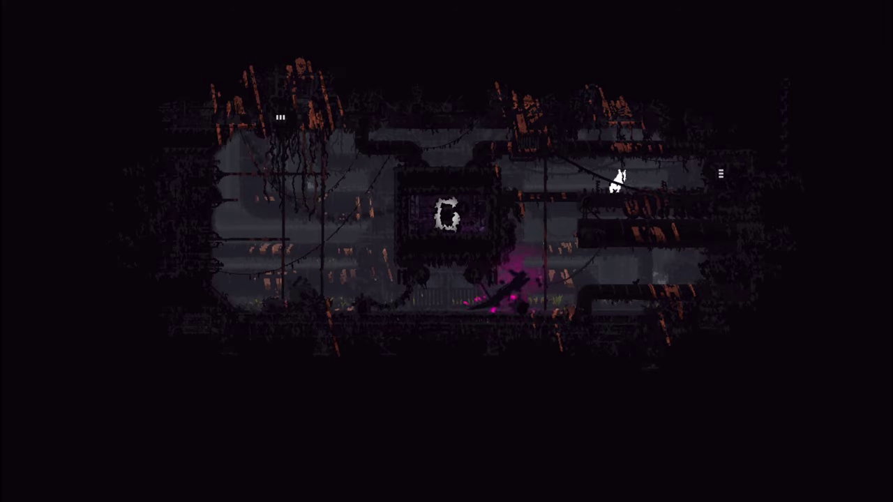
key(Right)
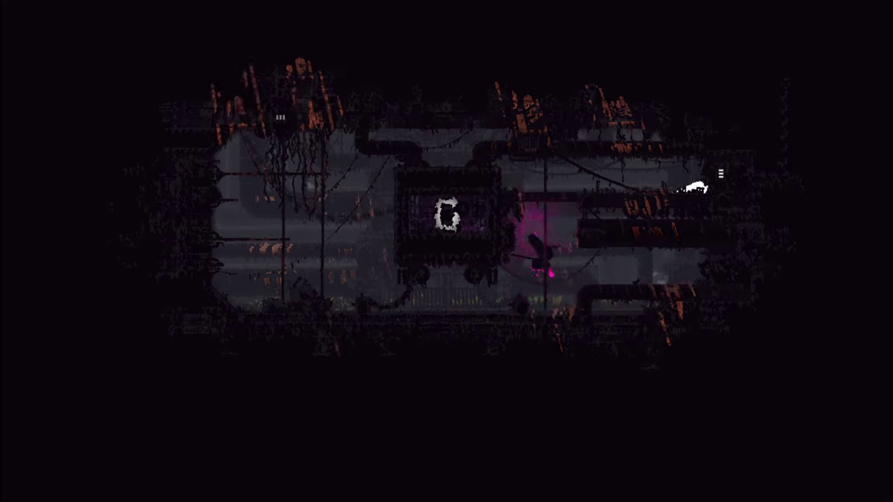
key(Left)
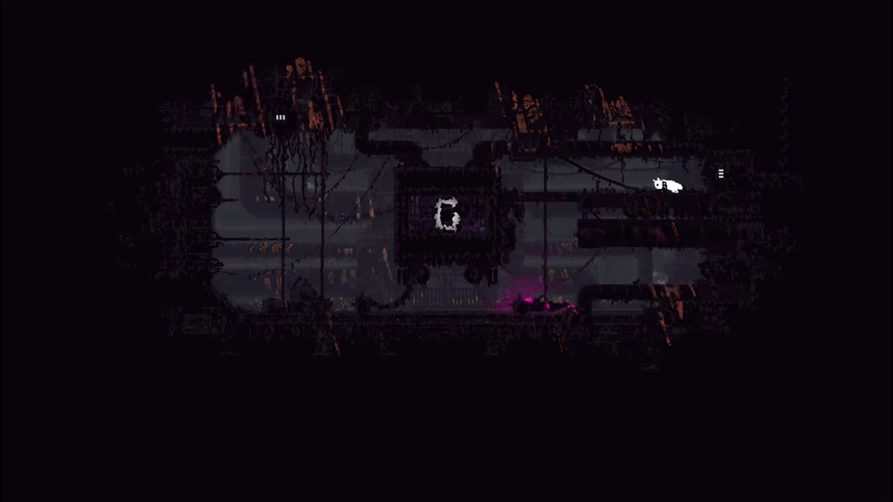
key(Left)
key(Right)
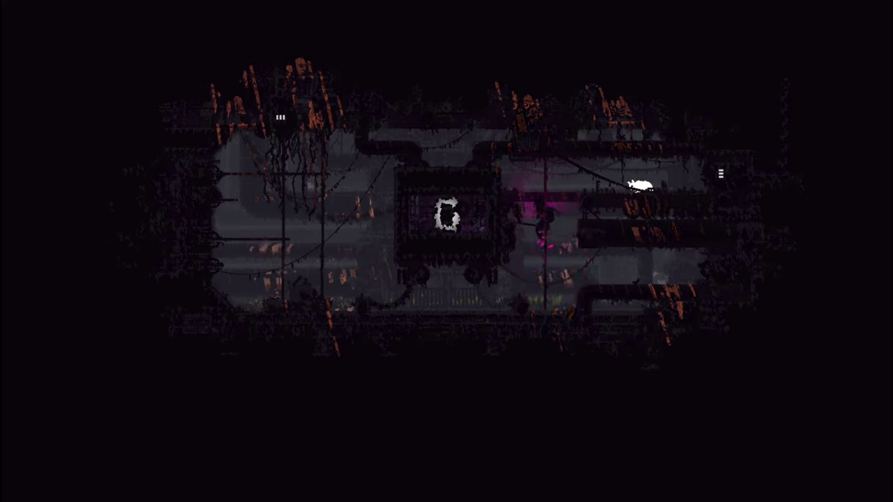
key(Right)
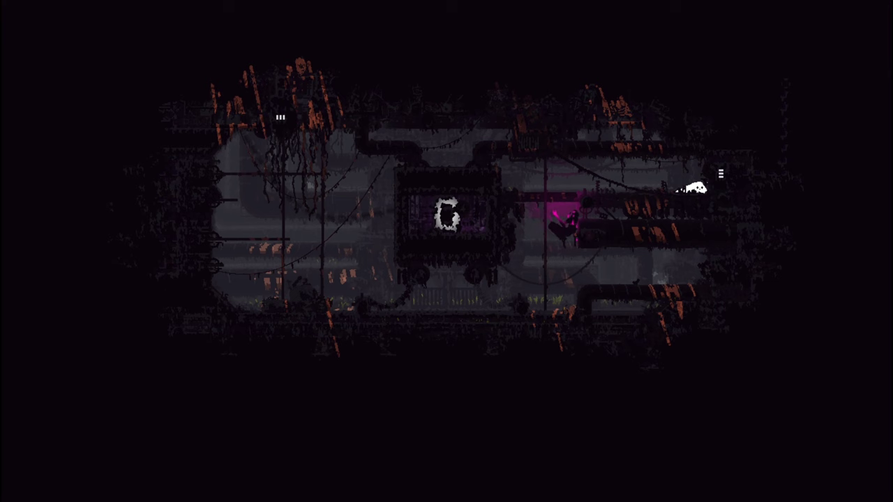
key(Right)
key(Right)
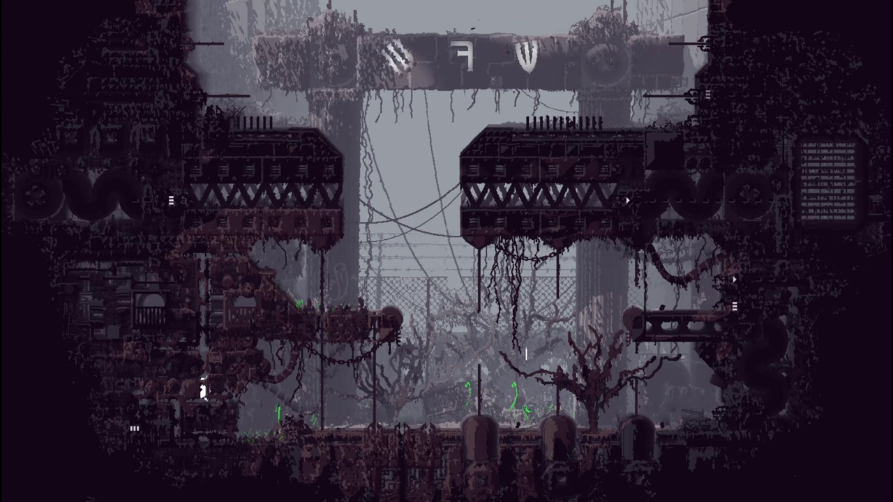
Climb the left pole, jump onto the platform, and check the region map.
key(Up)
key(Up)
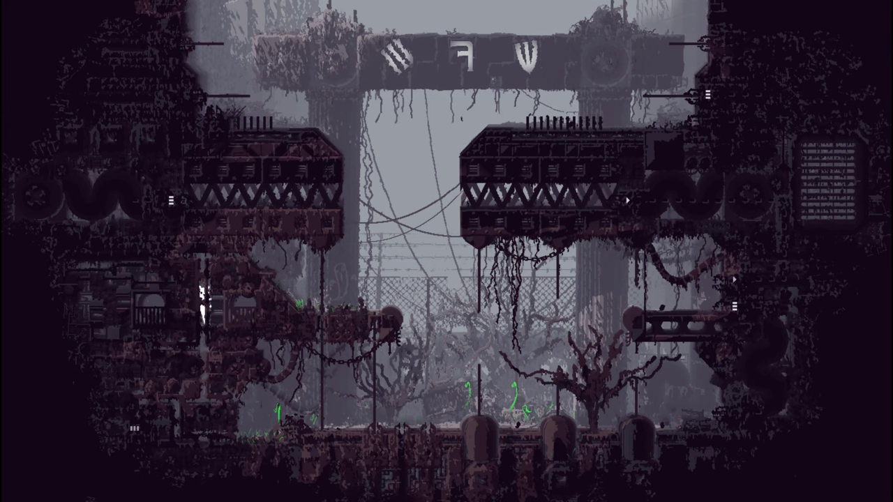
key(Up)
key(Right)
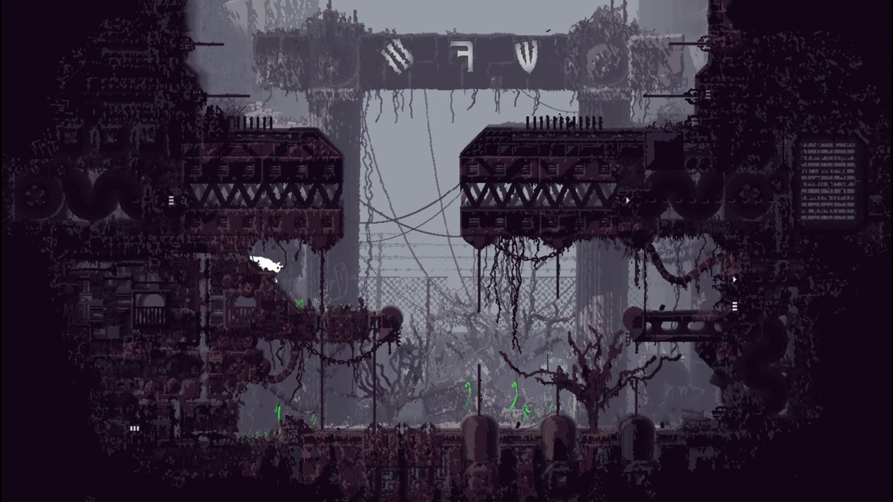
key(space)
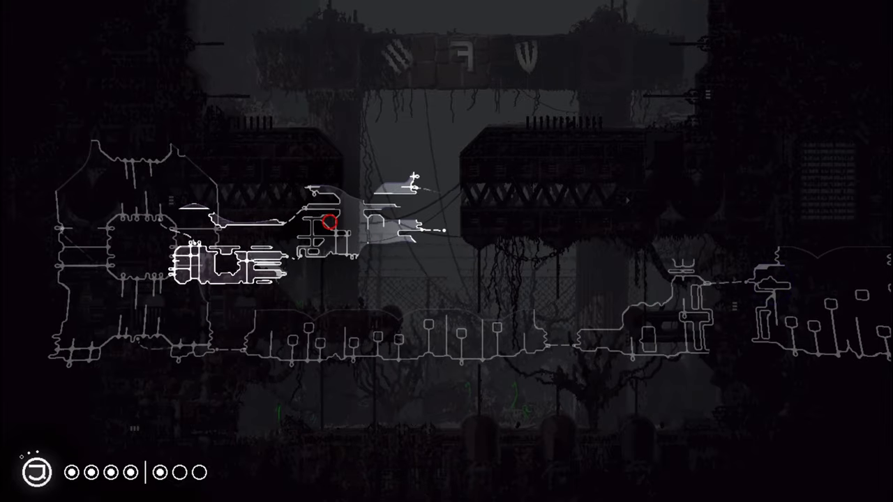
key(space)
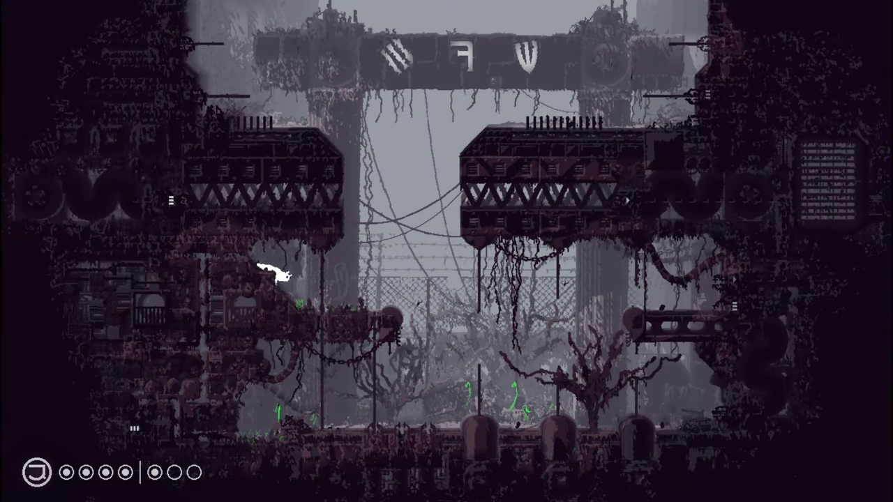
key(Right)
key(Up)
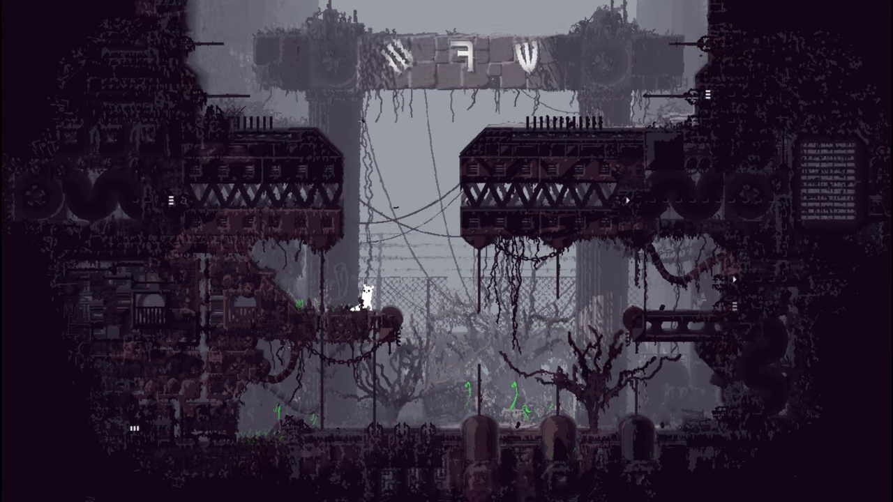
Jump onto the central pole, hop down left, and climb the next pole.
key(Right)
key(z)
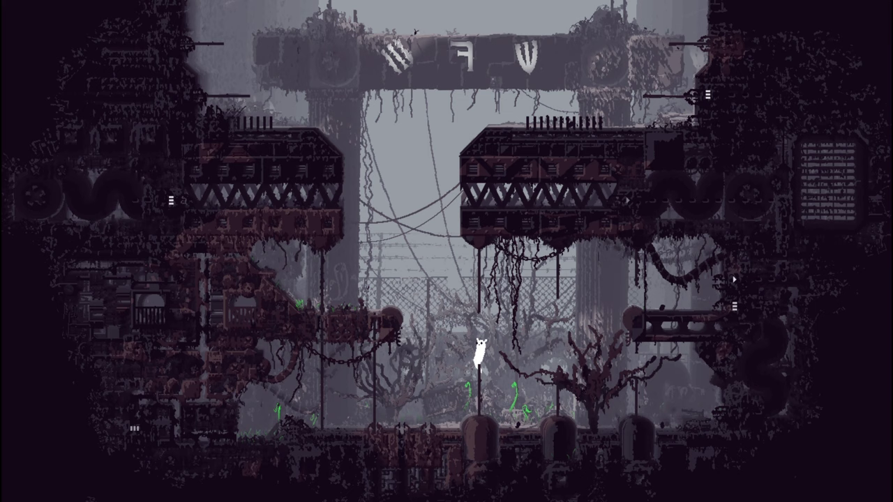
key(Up)
key(Left)
key(z)
key(Left)
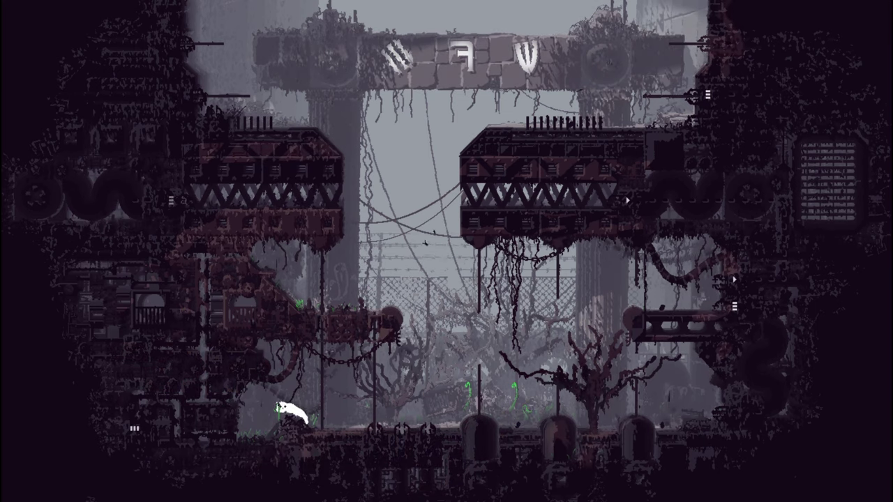
key(Up)
key(Up)
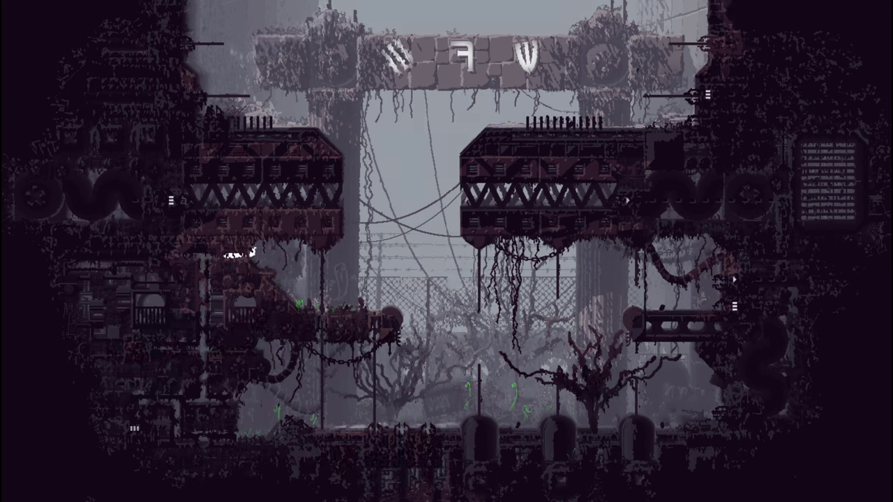
Leap right onto the ledge, drop toward the ground, and grab the right pole.
key(Right)
key(z)
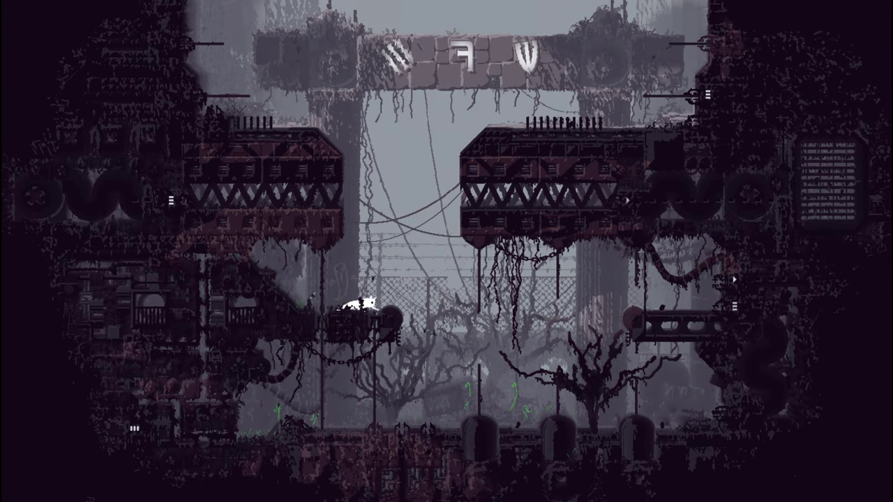
key(Right)
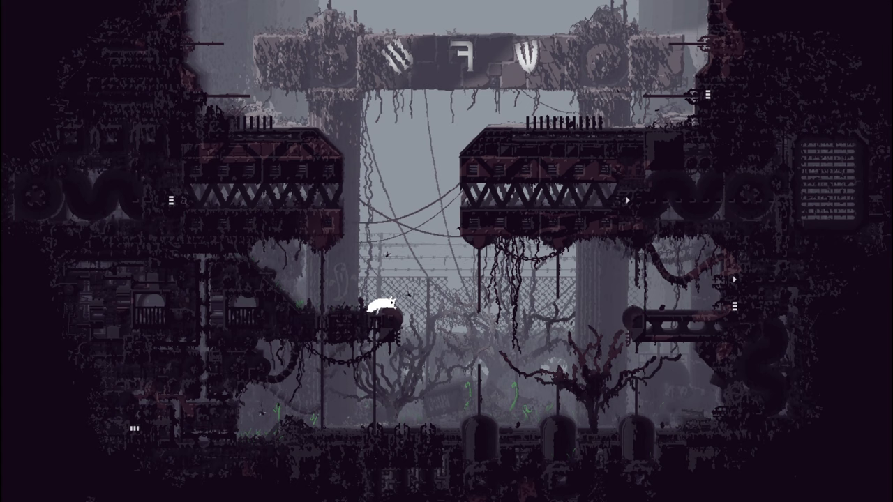
key(Right)
key(z)
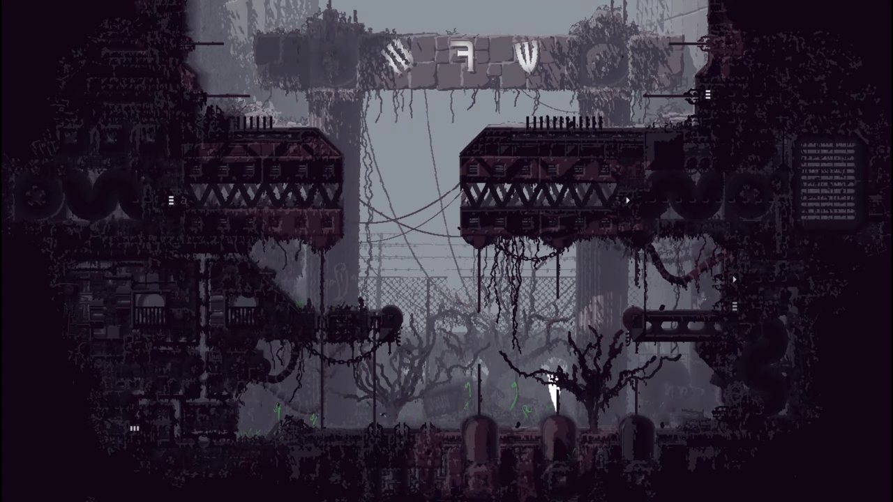
key(Right)
key(Up)
key(Right)
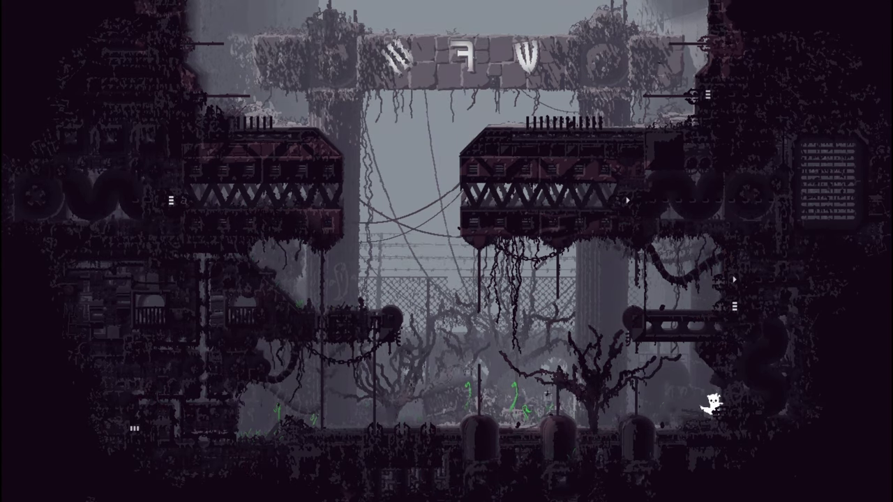
Return left onto the pole, jump off, and stand upright on the floor.
key(Left)
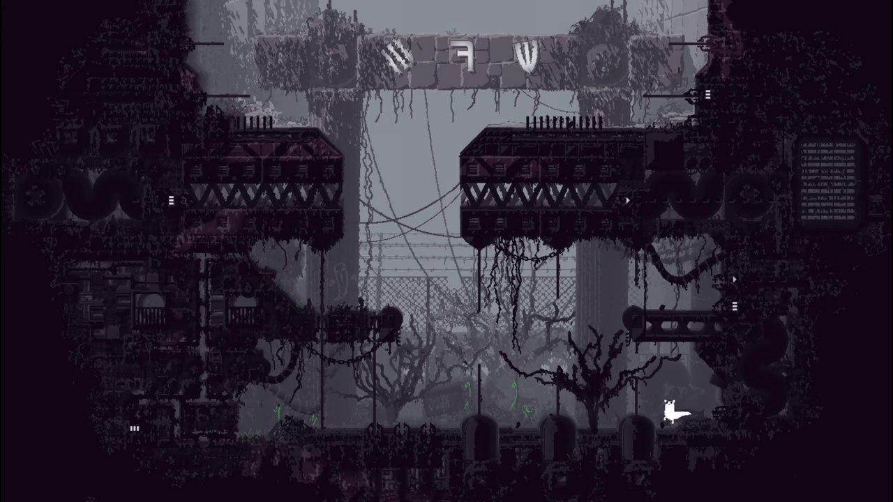
key(Up)
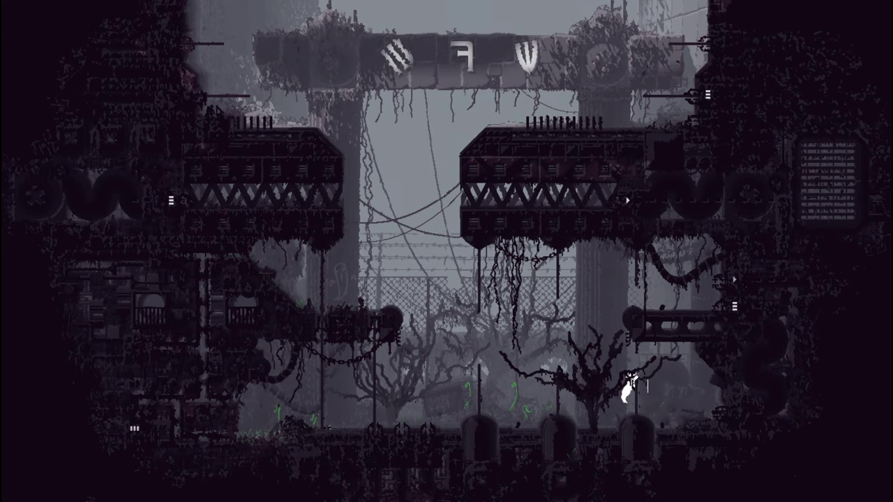
key(Left)
key(Left)
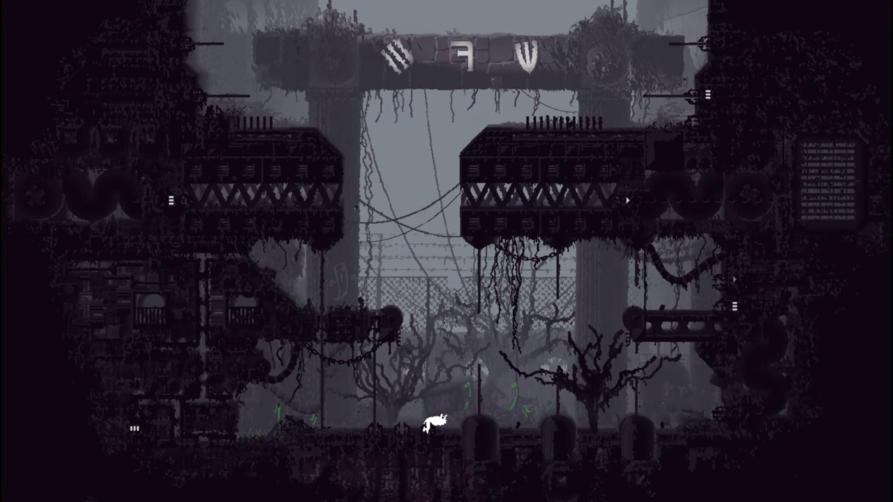
key(Up)
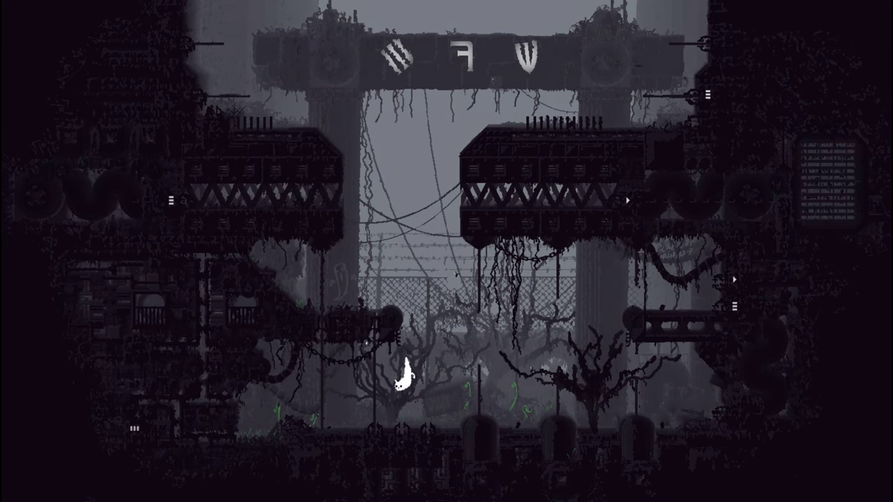
Climb to the platform, go left, drop down, and crawl out the lower-left exit.
key(Up)
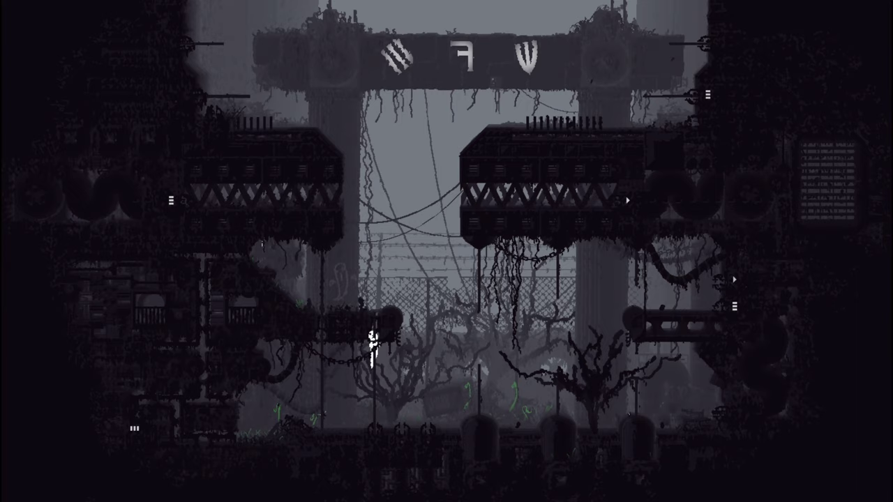
key(Left)
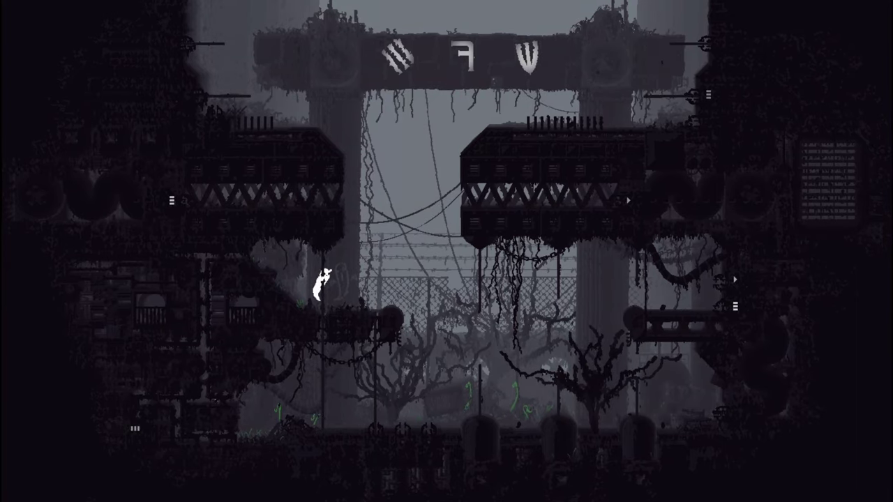
key(Left)
key(Up)
key(Left)
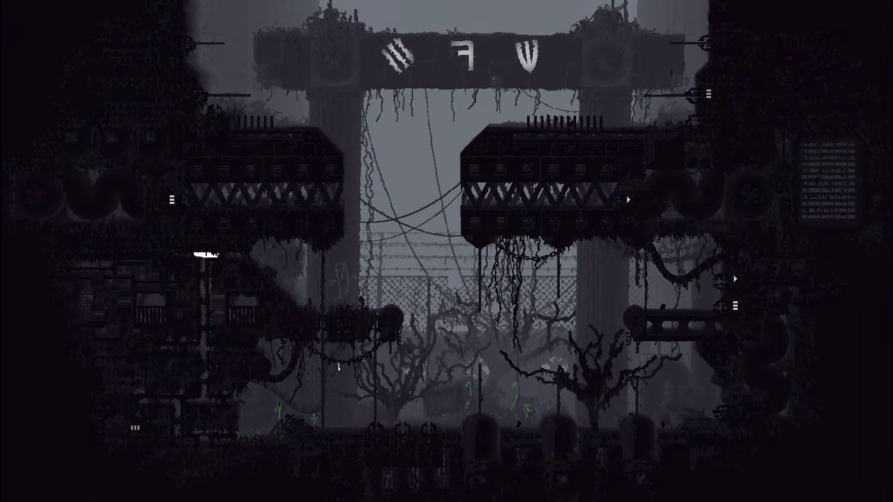
key(Down)
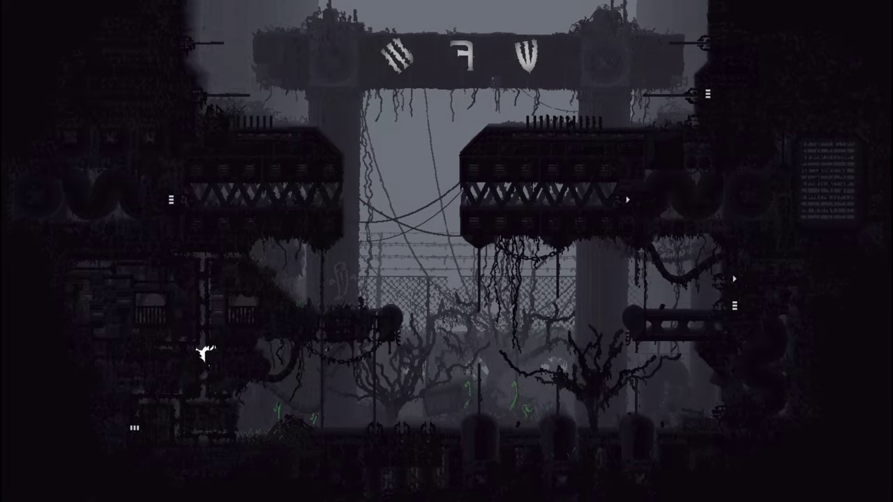
key(Down)
key(Left)
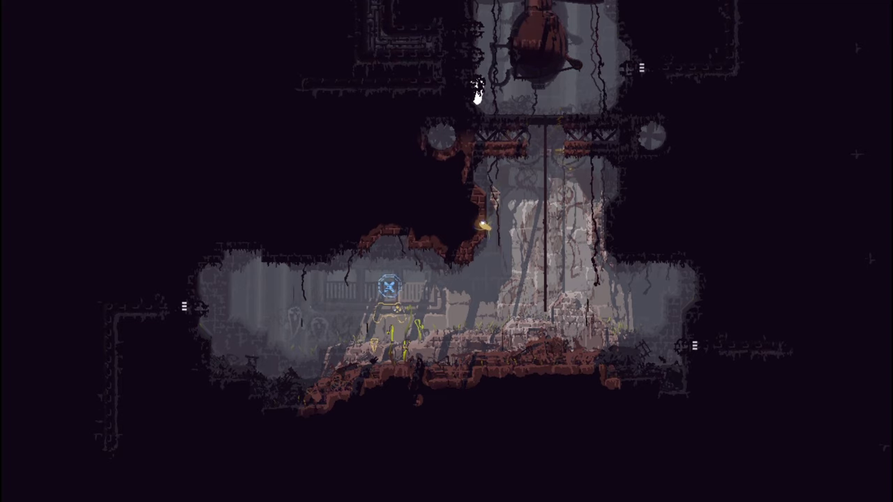
View the region map, climb the shaft, cross the horizontal pole, and exit through the pipe.
key(space)
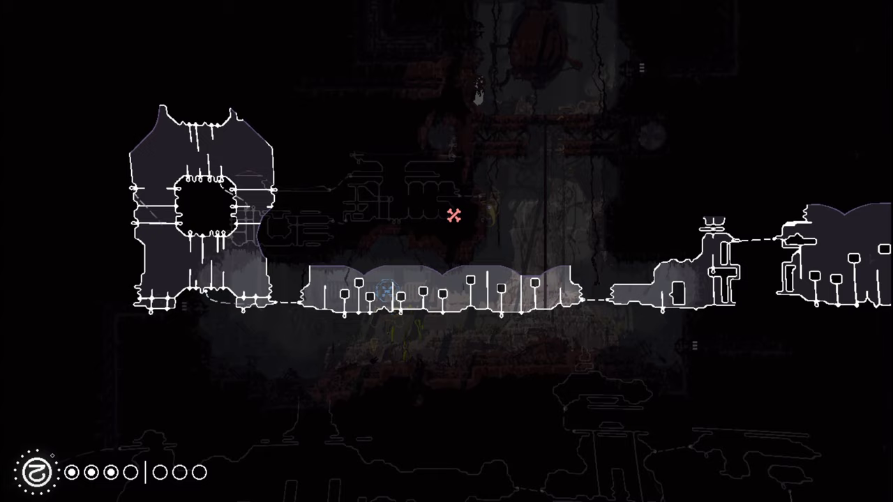
key(Escape)
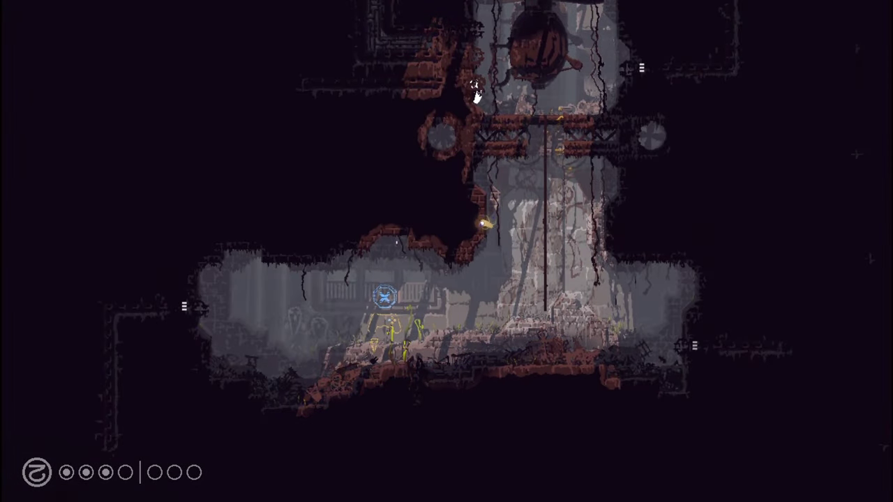
key(Up)
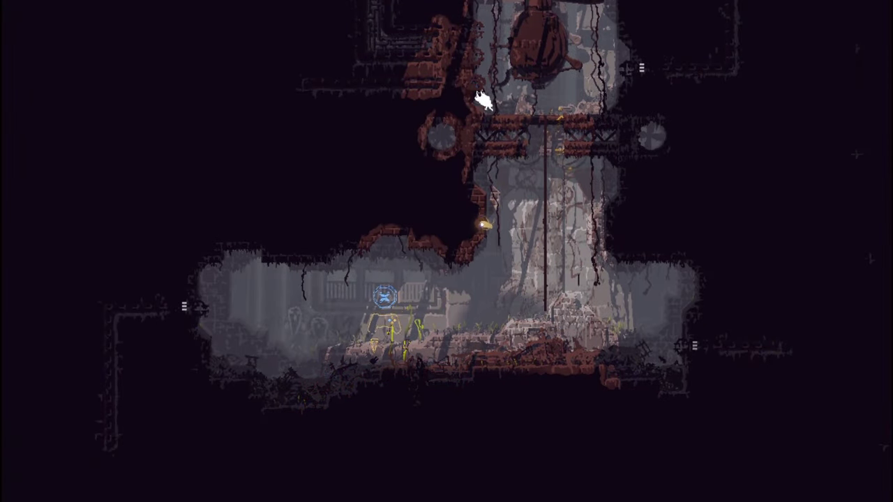
key(Down)
key(Right)
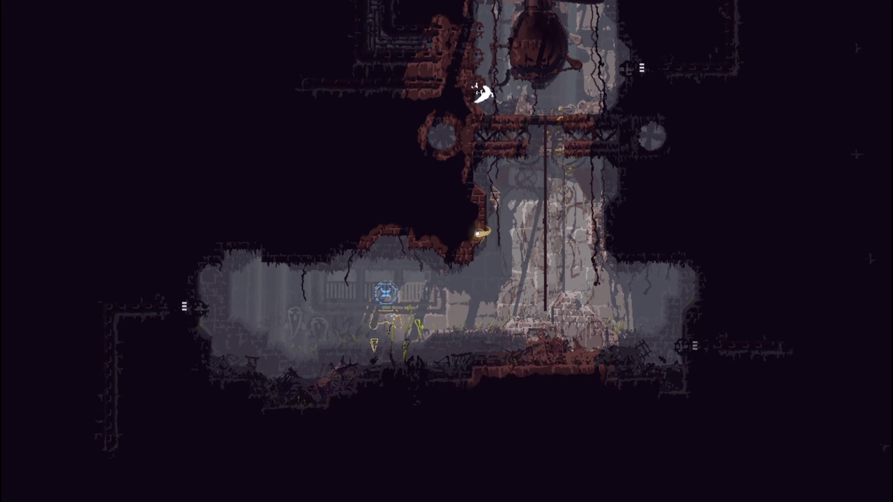
key(Right)
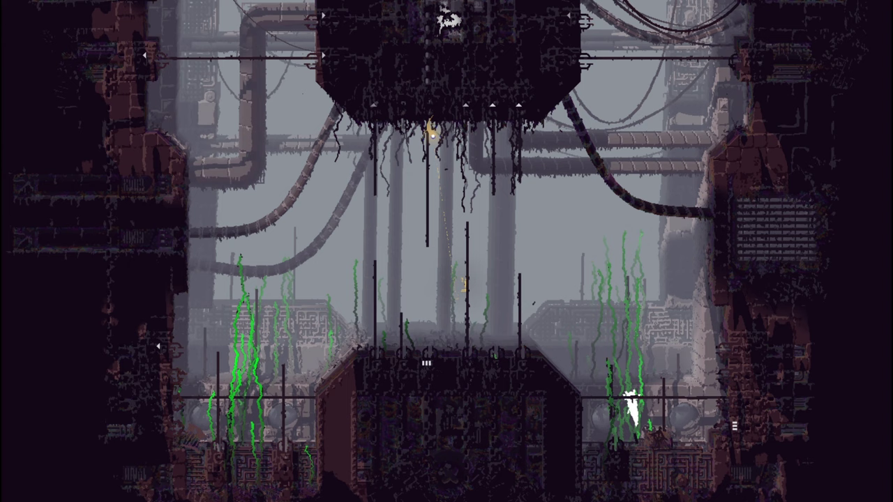
Move left along the pole, crawl into the central platform's pipe, and glance at the map.
key(Left)
key(Left)
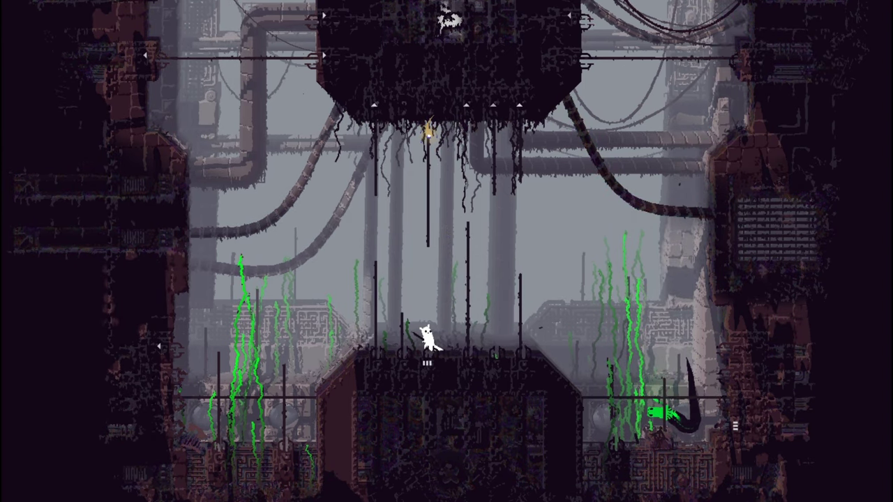
key(Down)
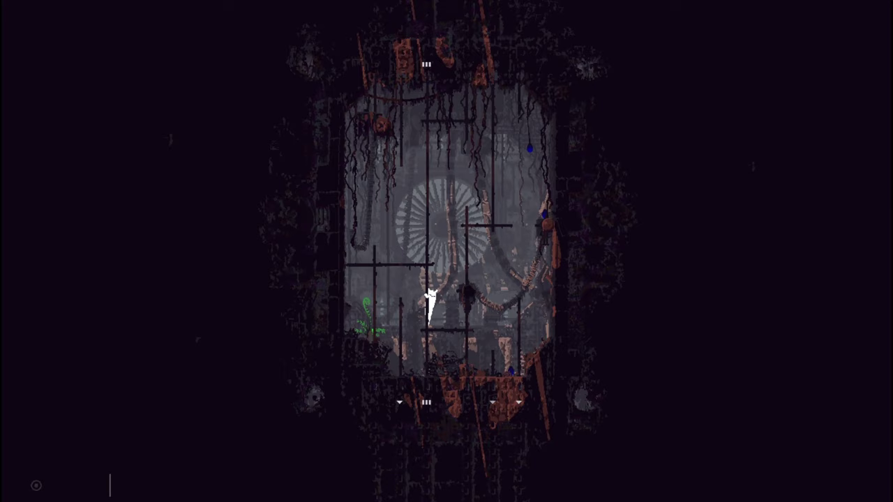
key(space)
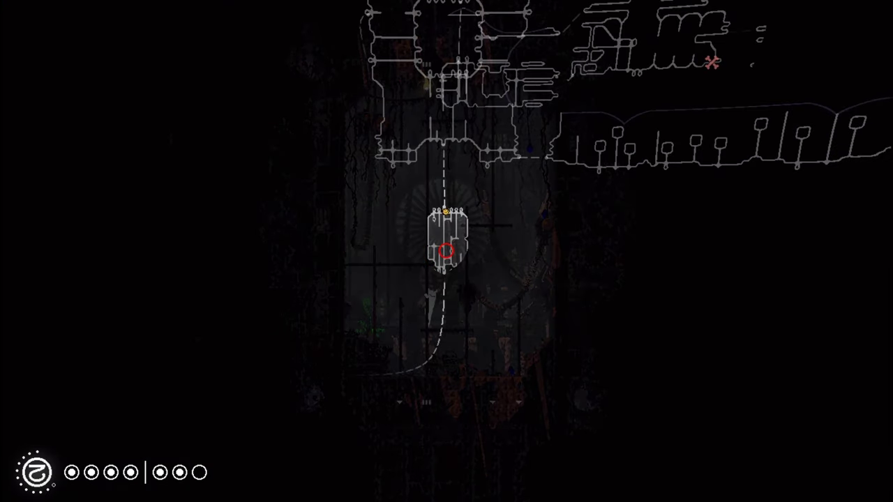
key(space)
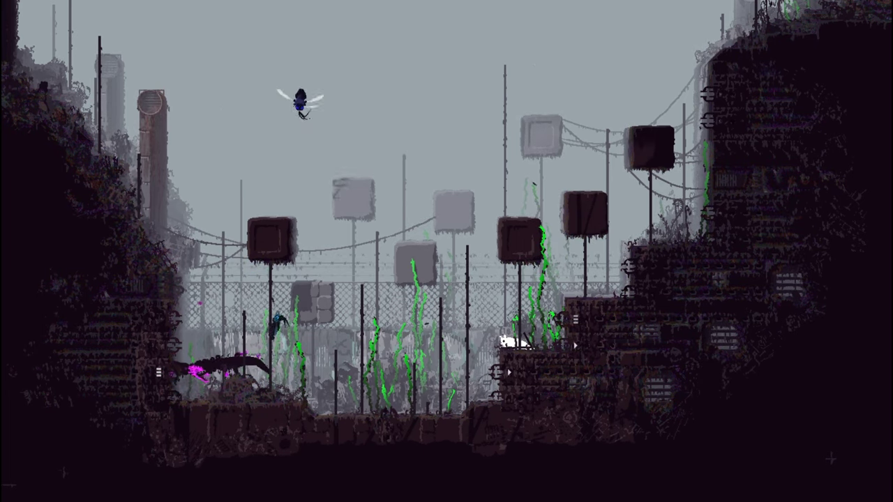
Peek at the map, climb the pole, drop to the ground, and head toward the purple lizard.
key(space)
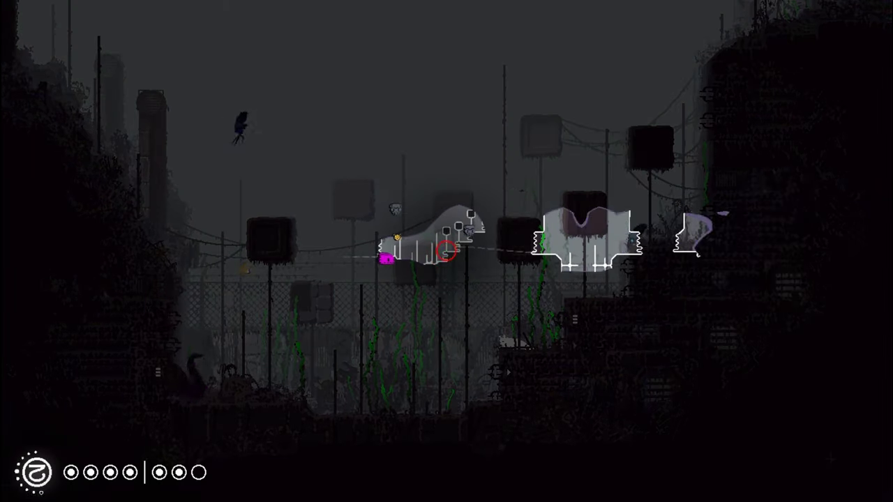
key(space)
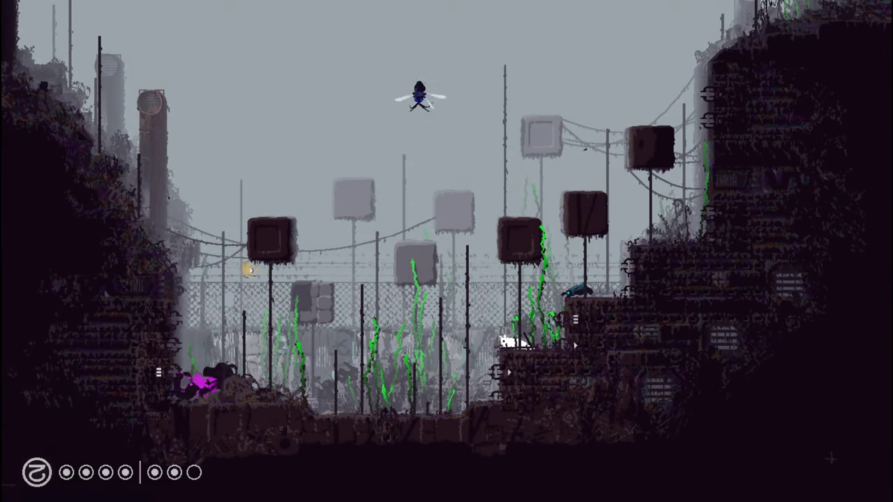
key(Up)
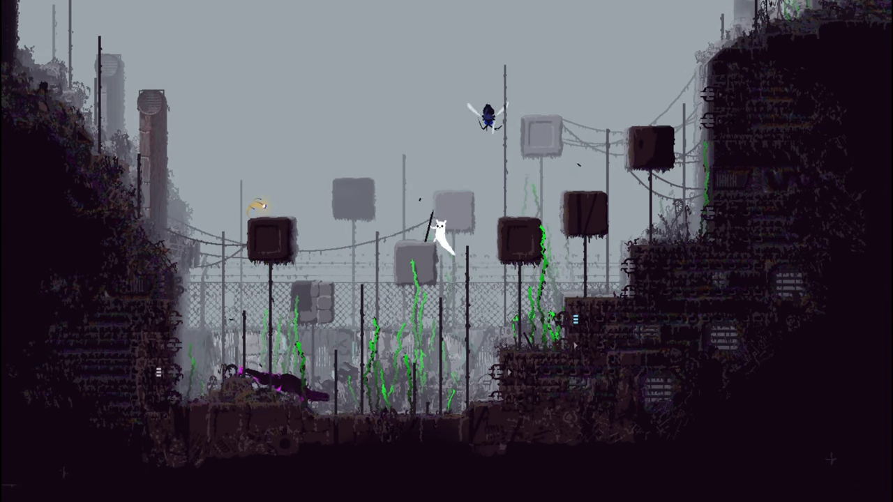
key(Down)
key(Left)
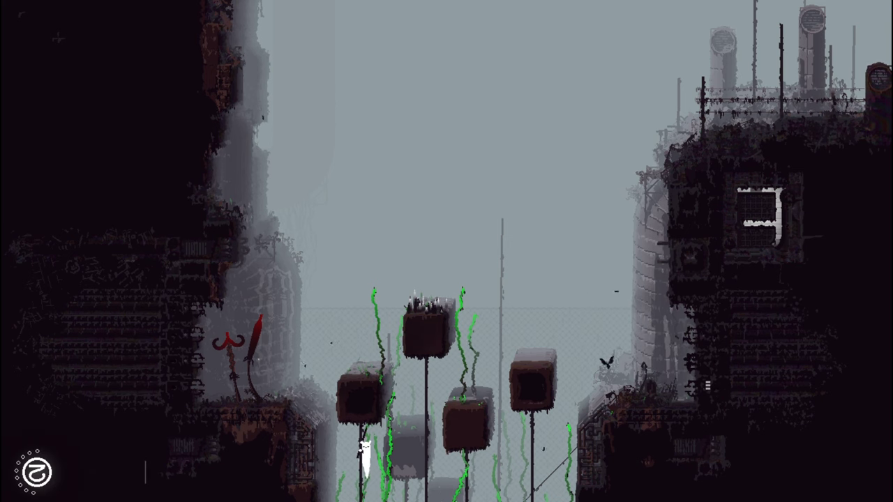
Glance at the region map and drop down the pole into the flooded room.
key(Tab)
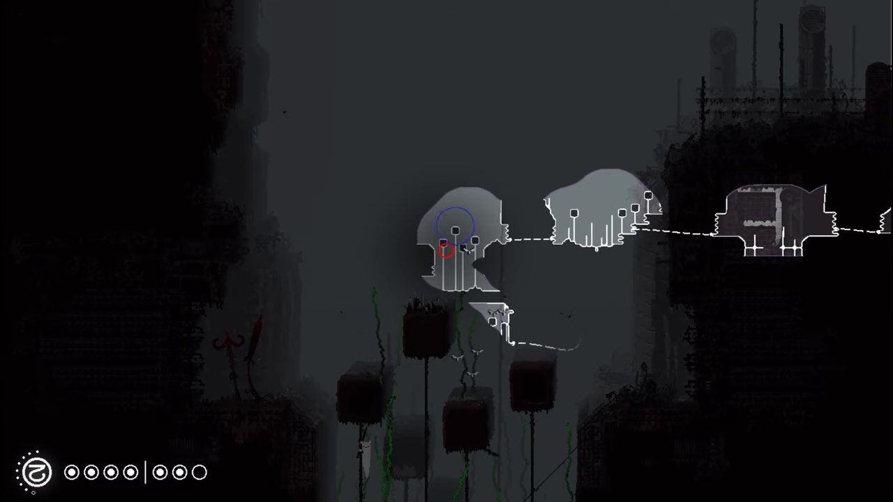
key(Tab)
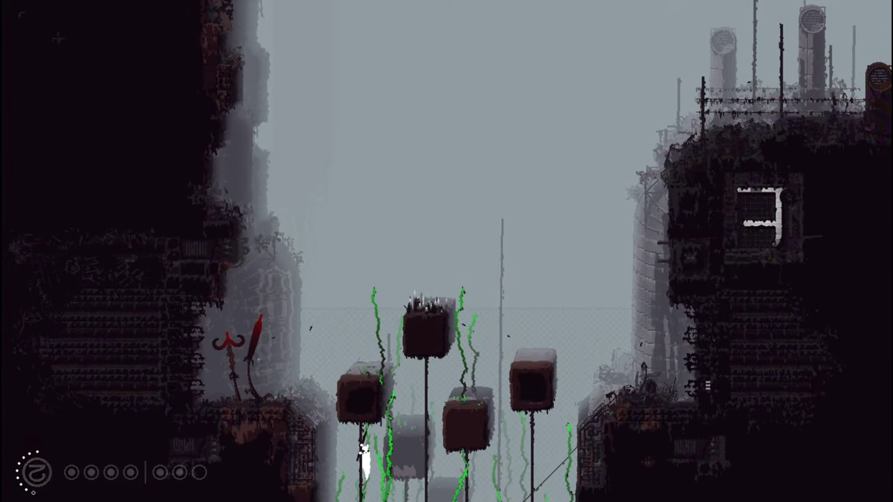
key(Down)
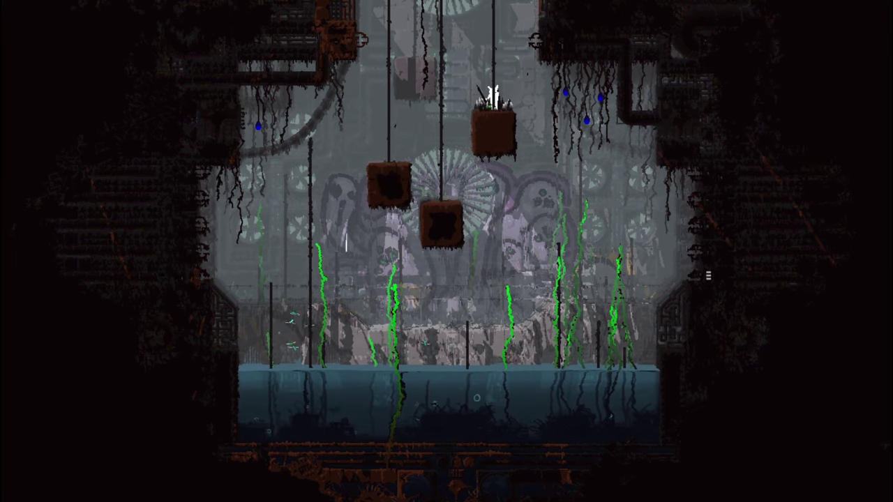
Check the map again, then climb the pole into the platform room above.
key(Tab)
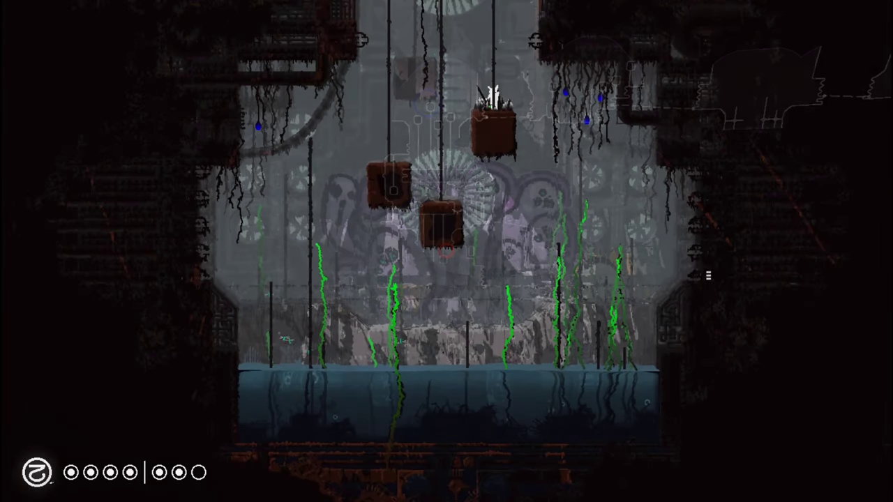
key(Up)
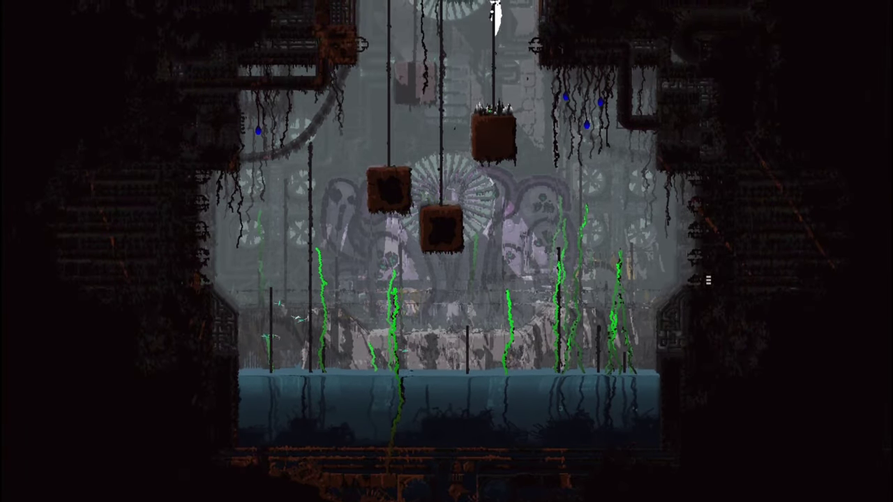
key(Up)
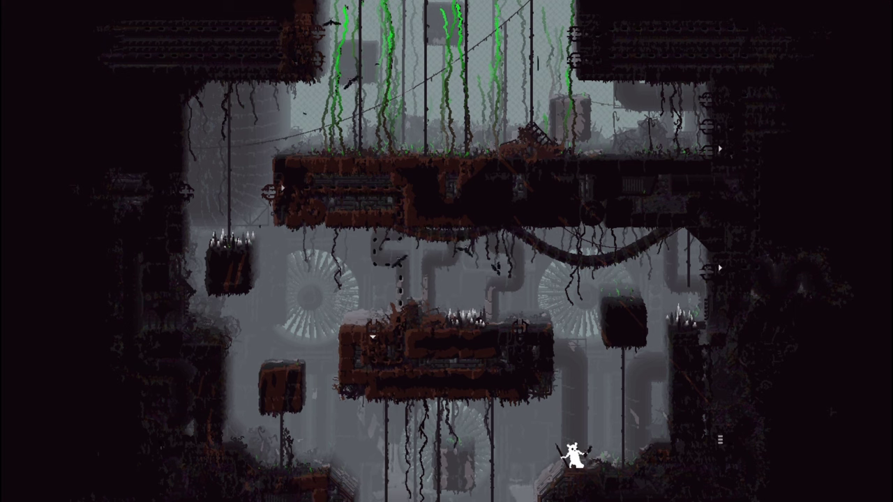
Climb and swing along the poles to the lower right, then check the map, panning right.
key(Right)
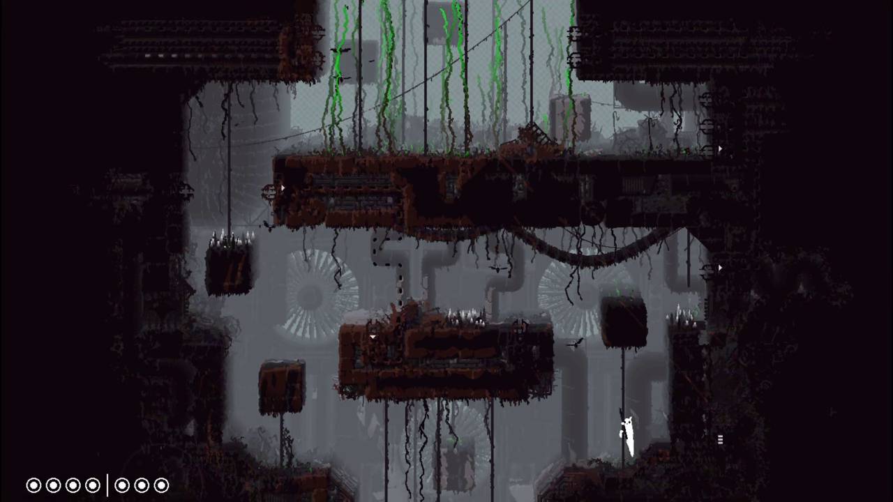
key(Up)
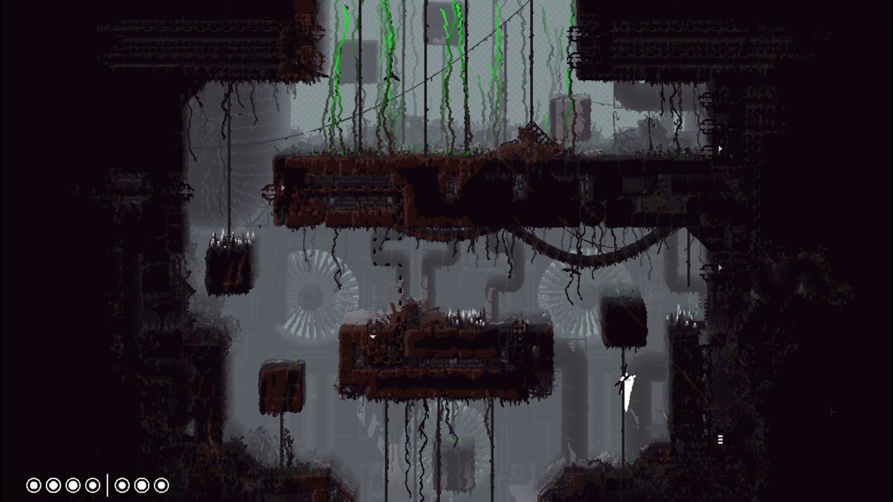
key(Up)
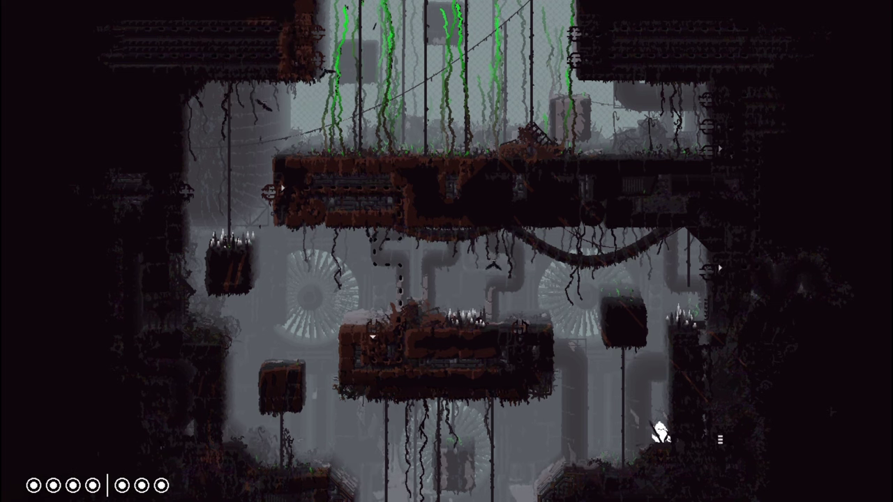
key(Right)
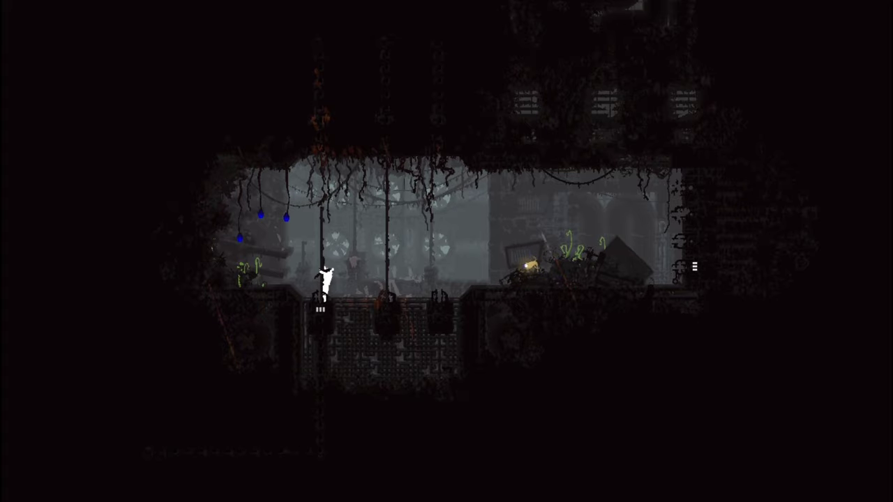
key(Right)
key(space)
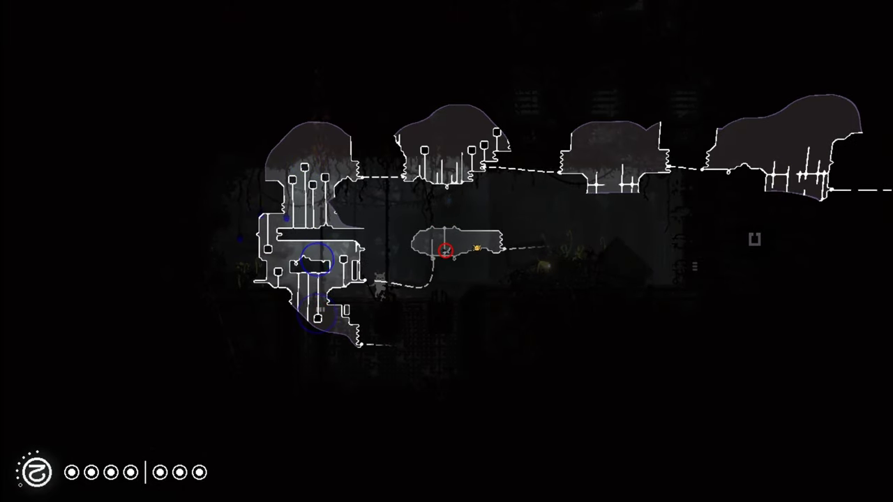
key(Right)
key(space)
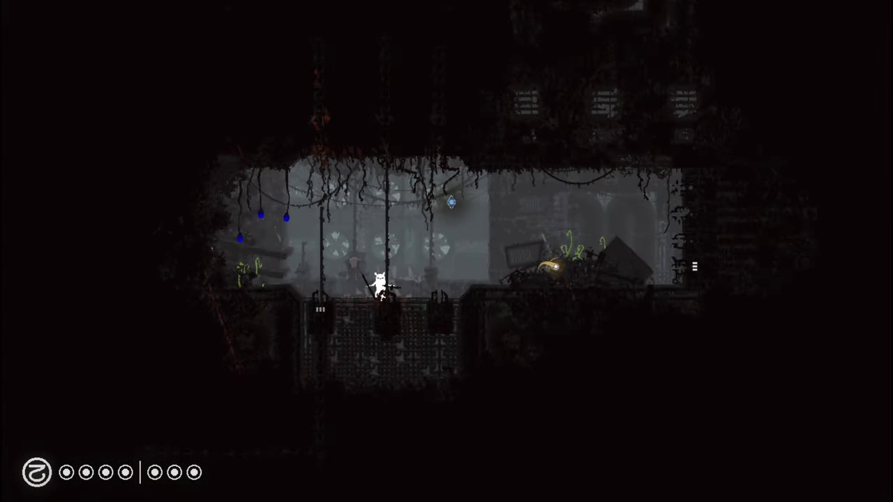
Leap across onto the right platform and crawl over the debris toward the exit.
key(Right)
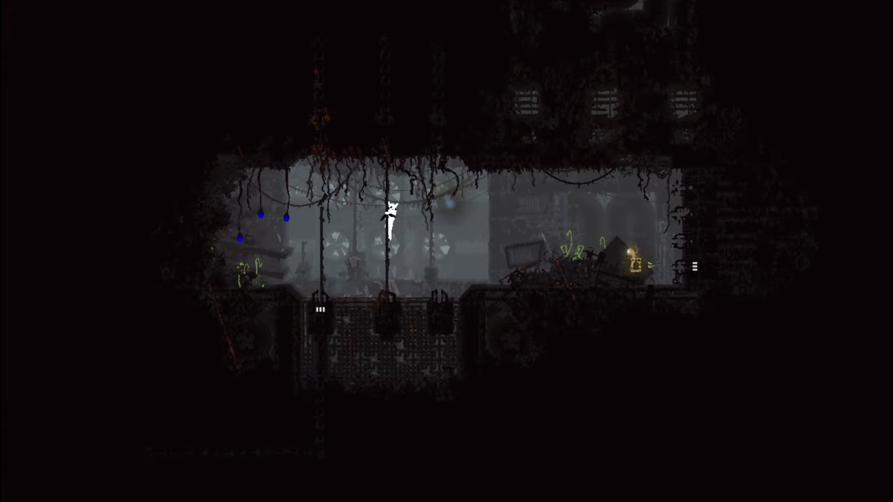
key(Down)
key(Right)
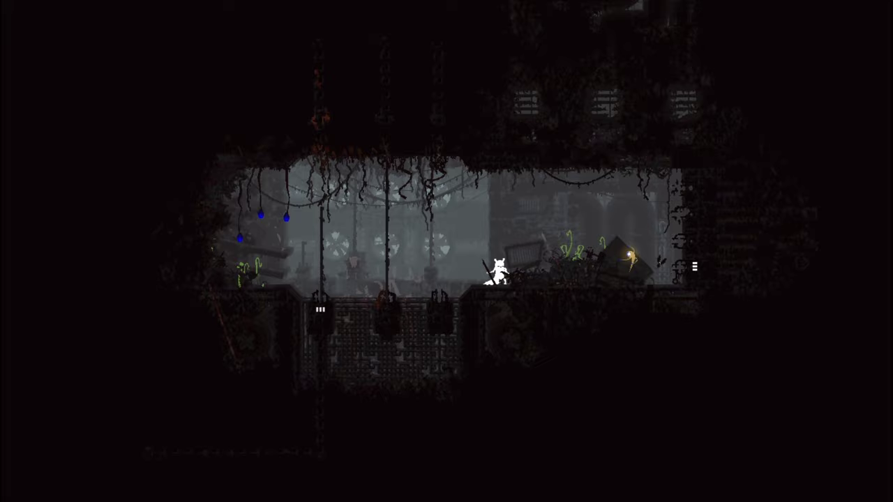
key(Left)
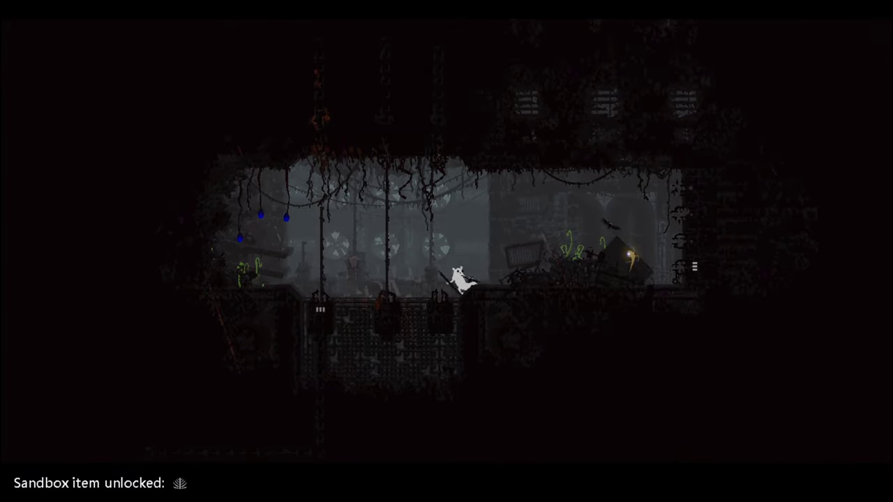
key(Right)
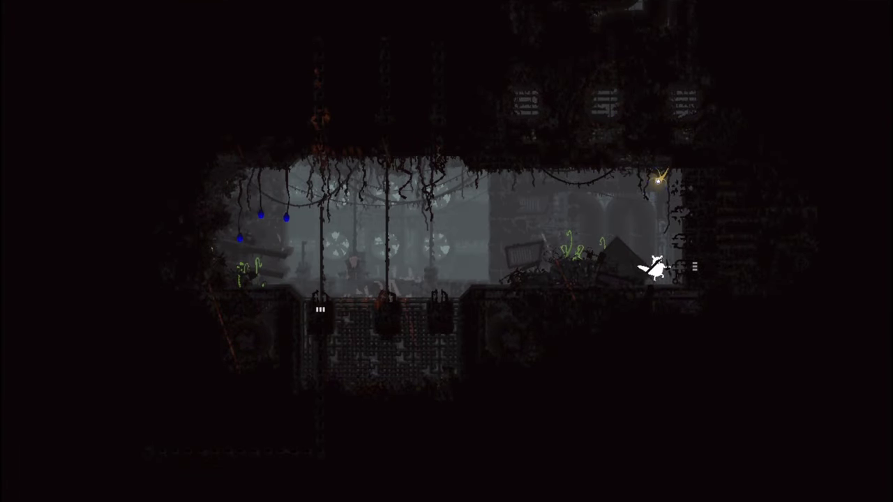
Enter the shaft room, check the map, then run off the ledge and jump onto the pole.
key(Right)
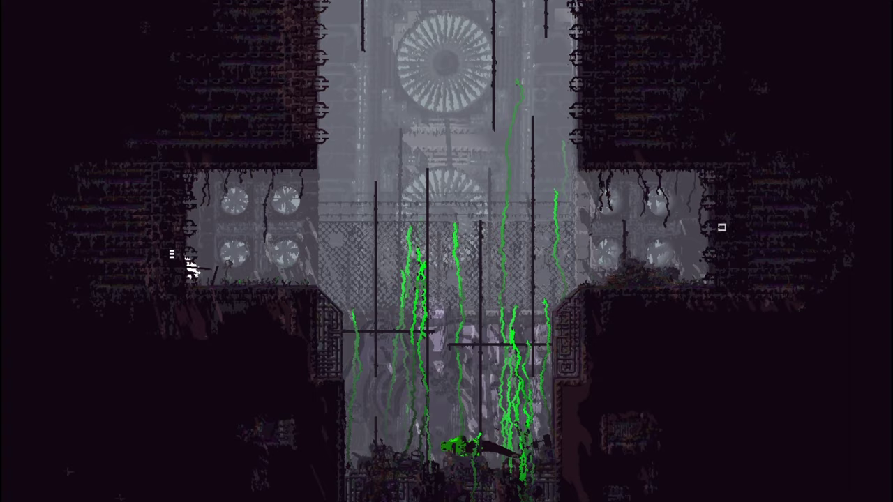
key(space)
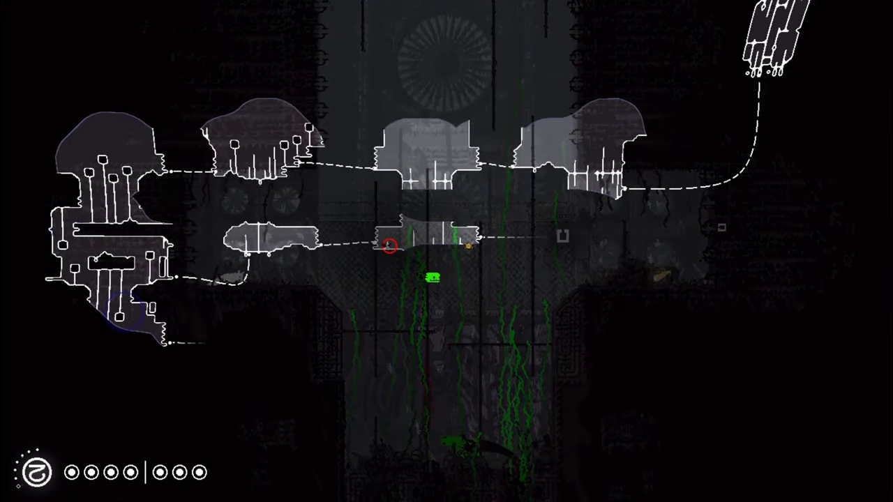
key(Right)
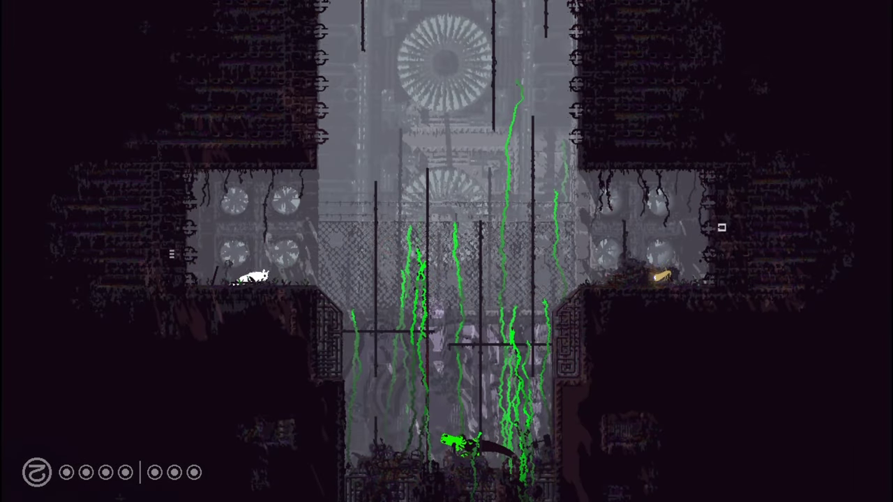
key(Right)
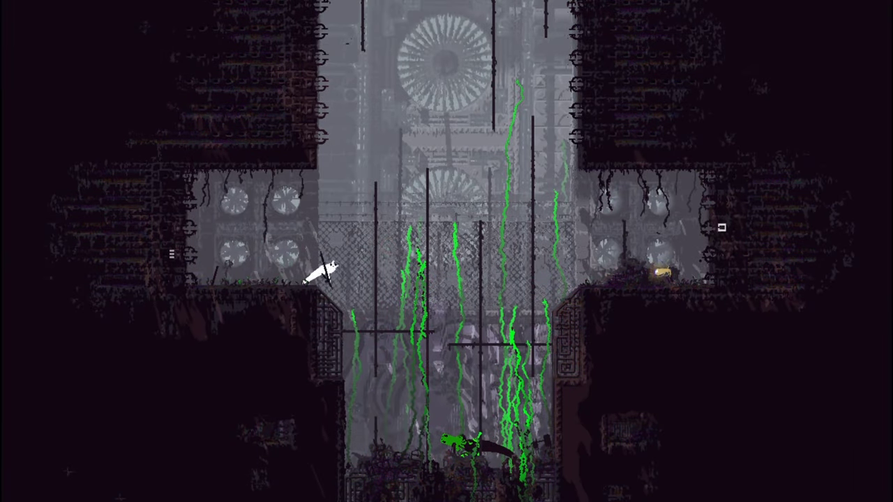
key(z)
key(Up)
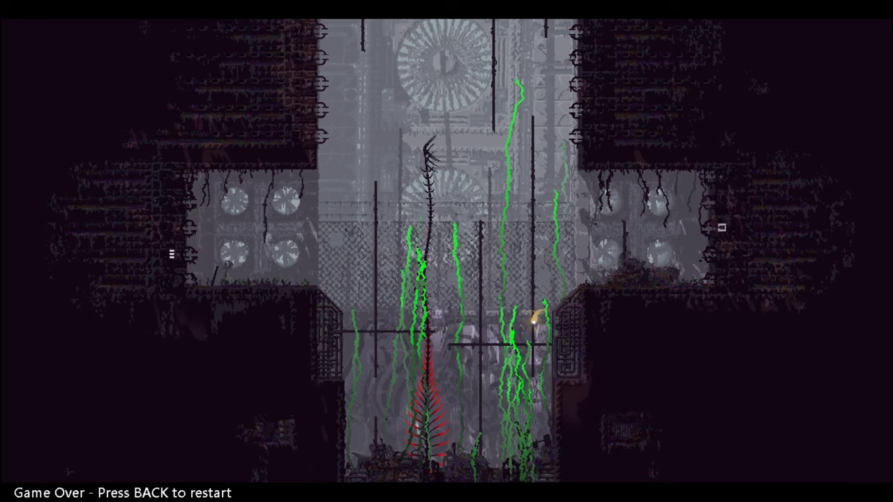
Dismiss the Game Over screen to respawn from the shelter.
key(Escape)
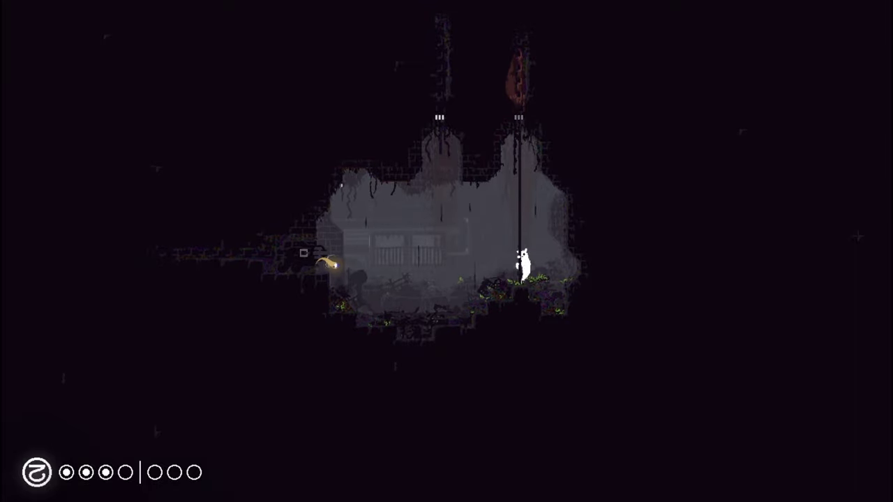
Climb into the next room, scale its vertical pole and jump right onto the upper ledge.
key(Up)
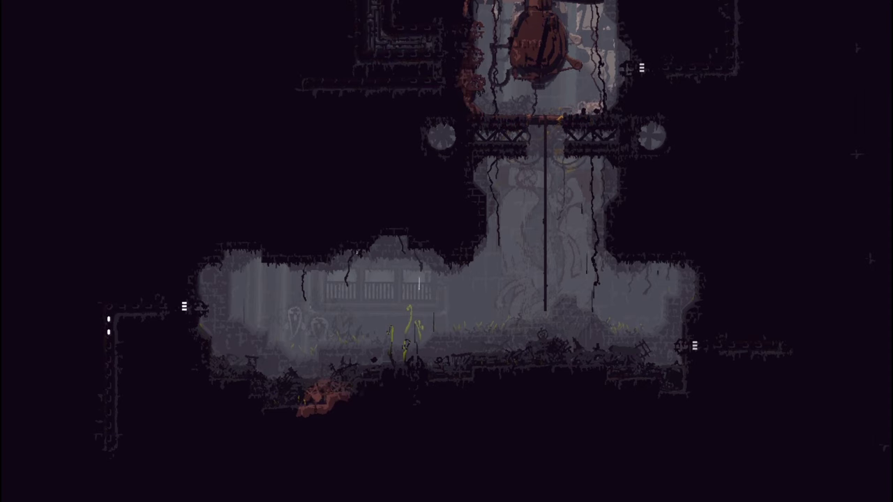
key(Right)
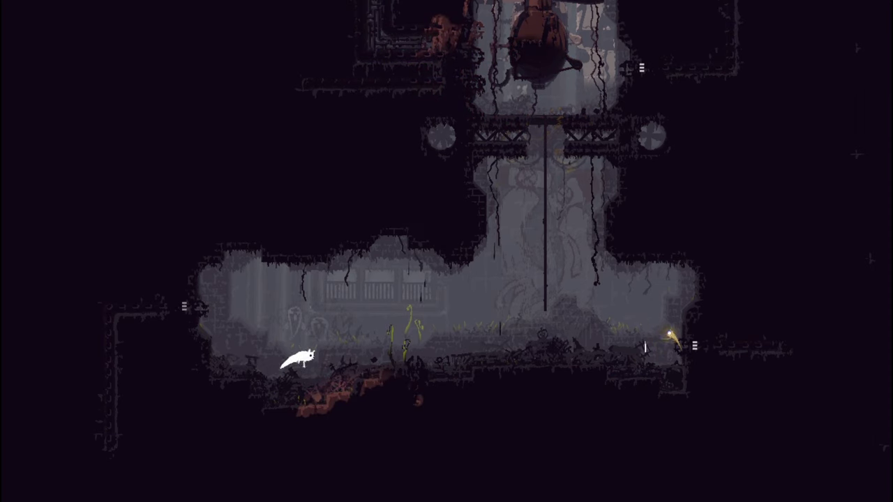
key(Right)
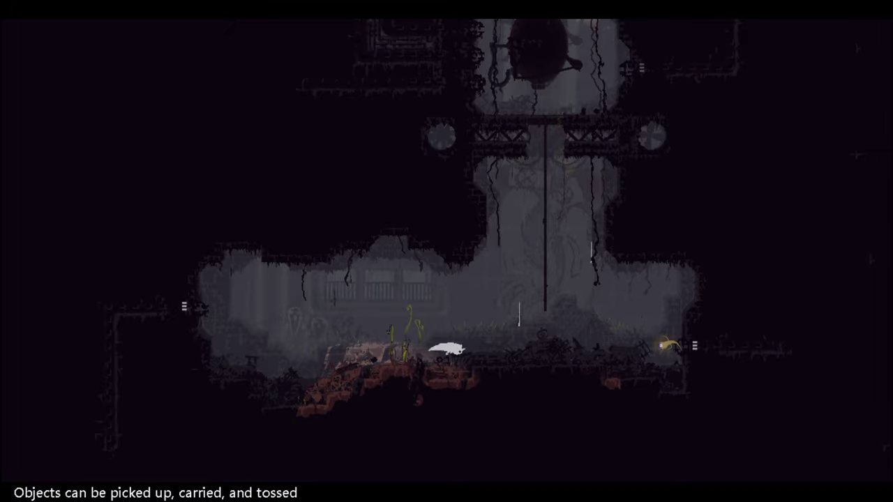
key(Right)
key(Up)
key(Up)
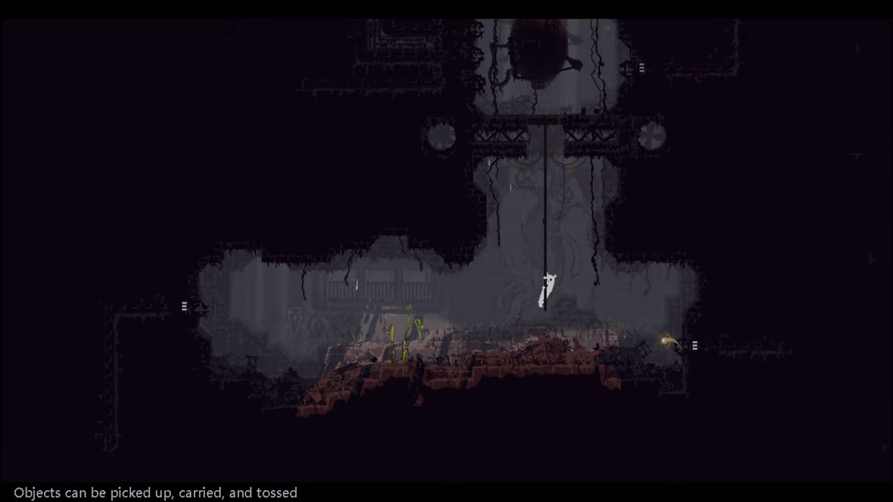
key(Up)
key(Up)
key(Up)
key(Up)
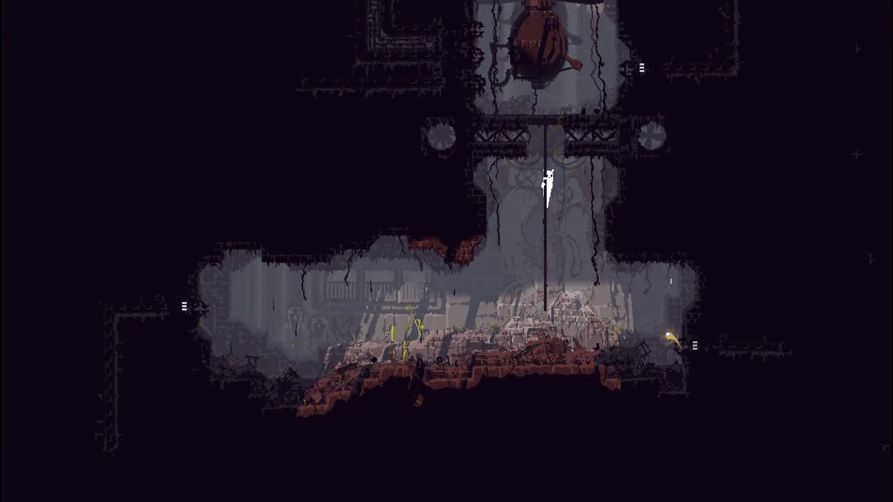
key(Up)
key(Up)
key(Up)
key(Right)
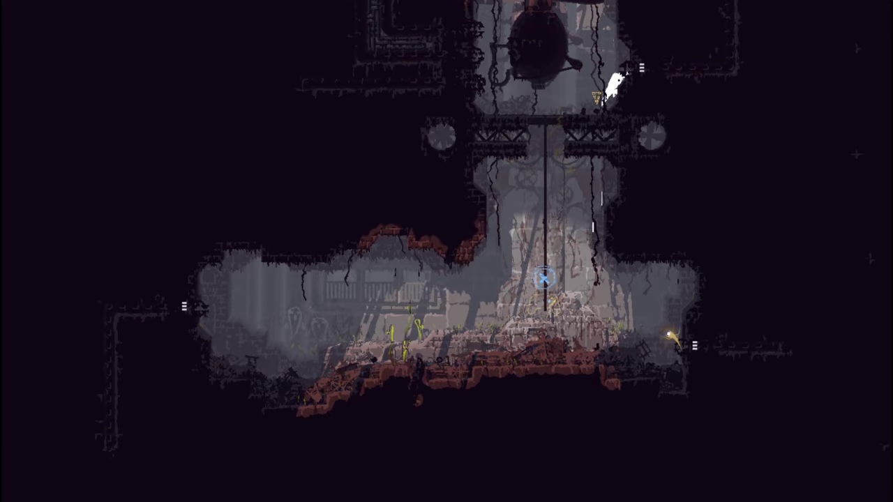
key(Up)
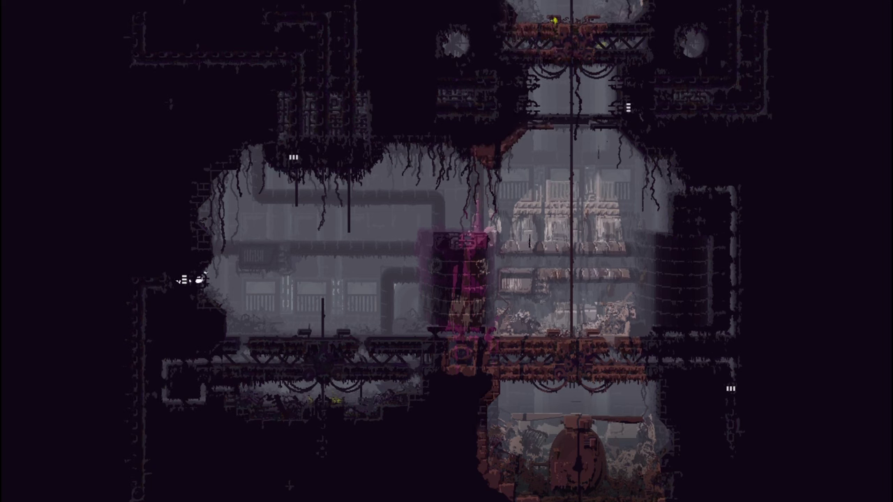
Walk past the red machine, climb the second pole and leap right into the dark passage.
key(Right)
key(Right)
key(Right)
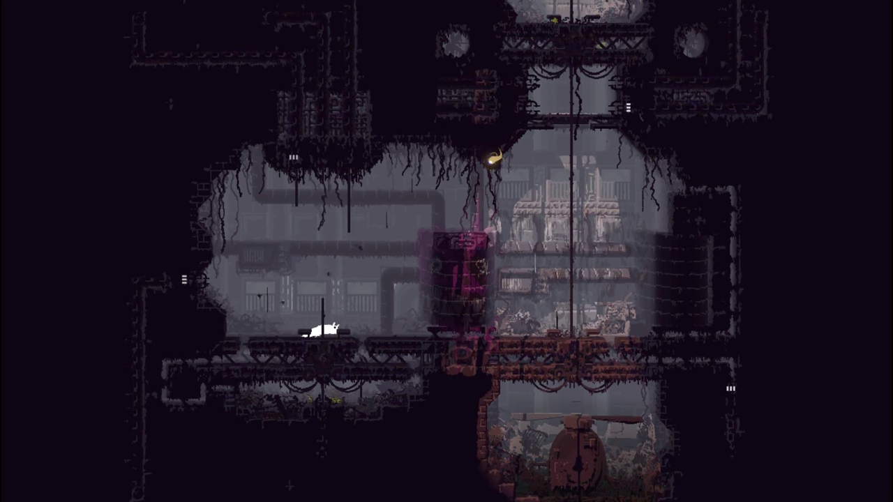
key(Right)
key(Right)
key(Right)
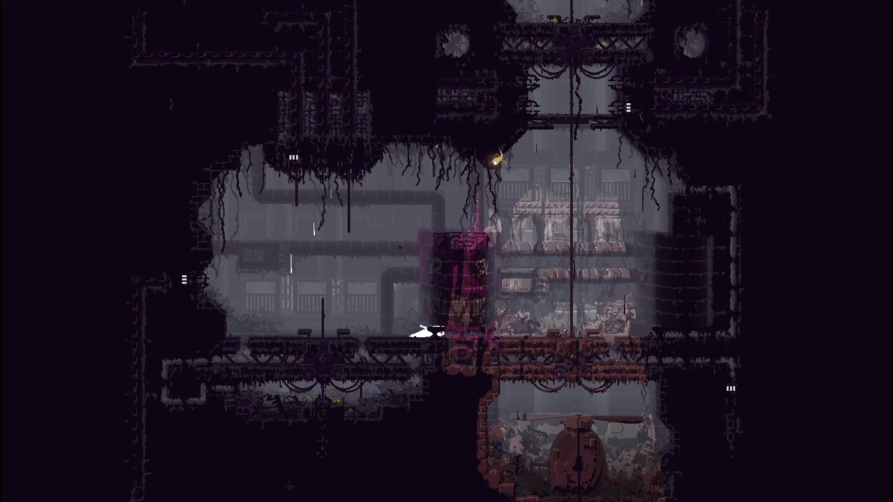
key(Right)
key(Right)
key(Up)
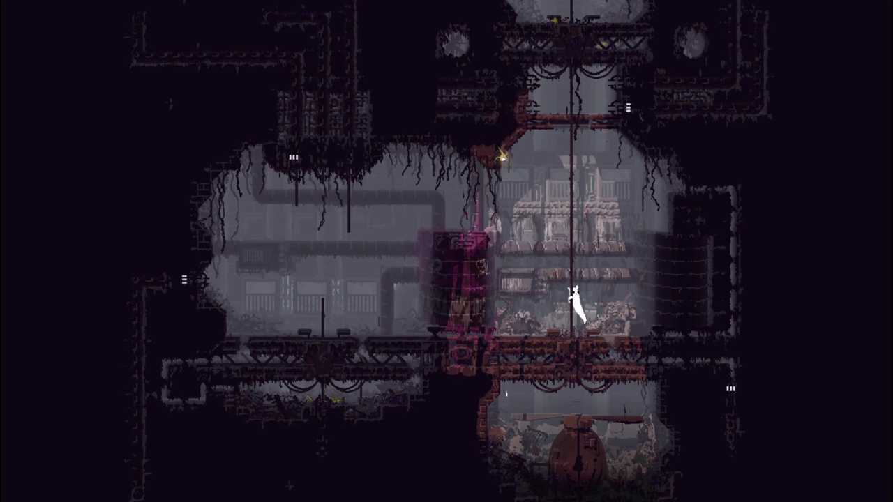
key(Up)
key(Up)
key(Up)
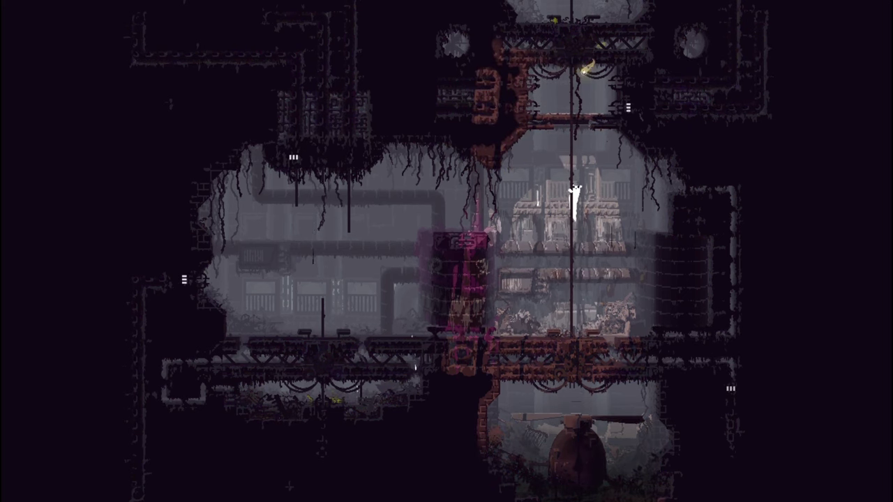
key(Up)
key(Up)
key(Up)
key(Up)
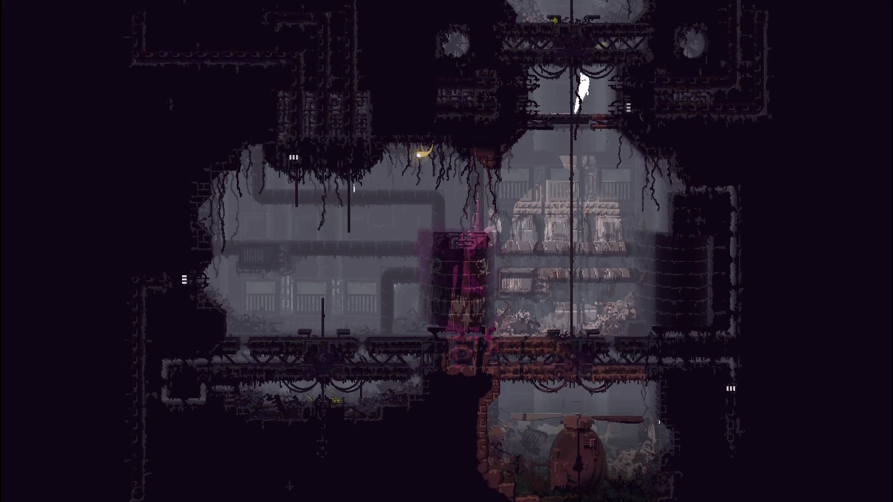
key(Right)
key(Right)
key(Right)
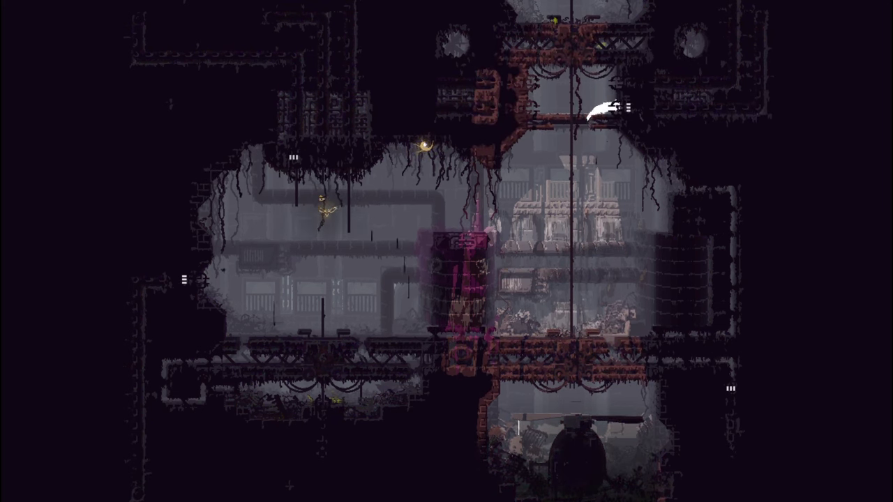
key(Right)
key(Right)
key(Right)
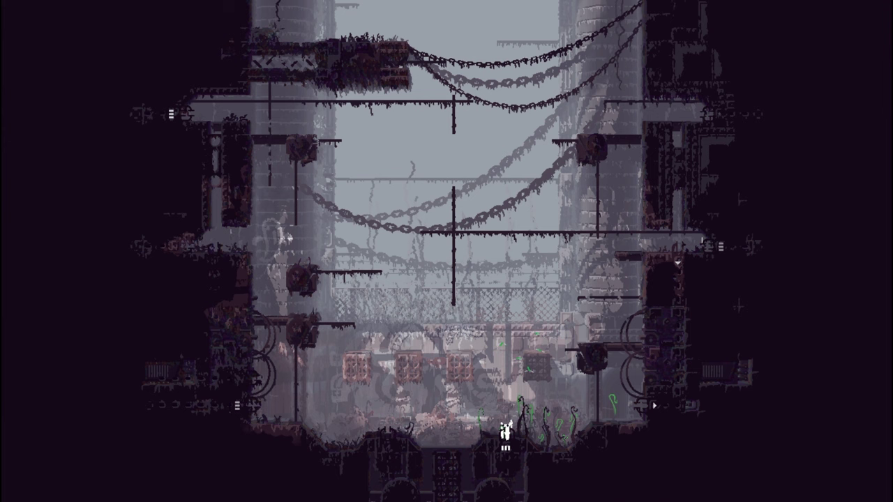
Cross the floor, jump up the right ledges and leap onto the hanging chain.
key(Right)
key(Right)
key(Right)
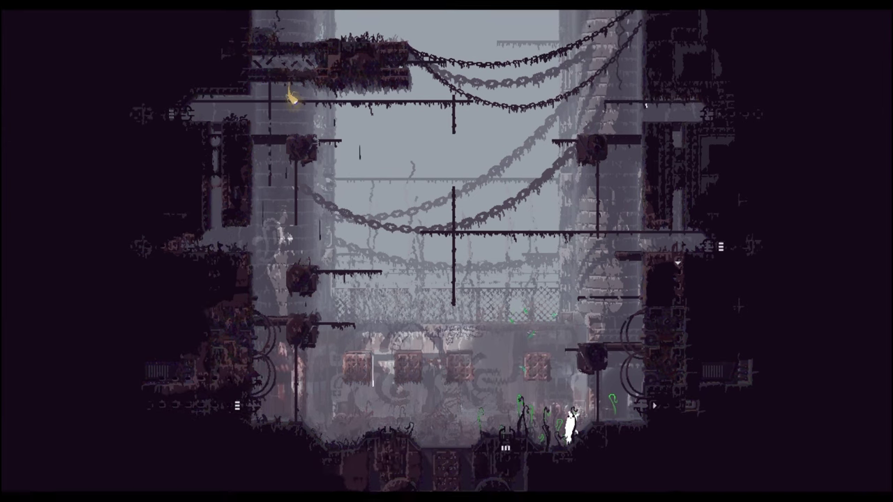
key(Right)
key(Up)
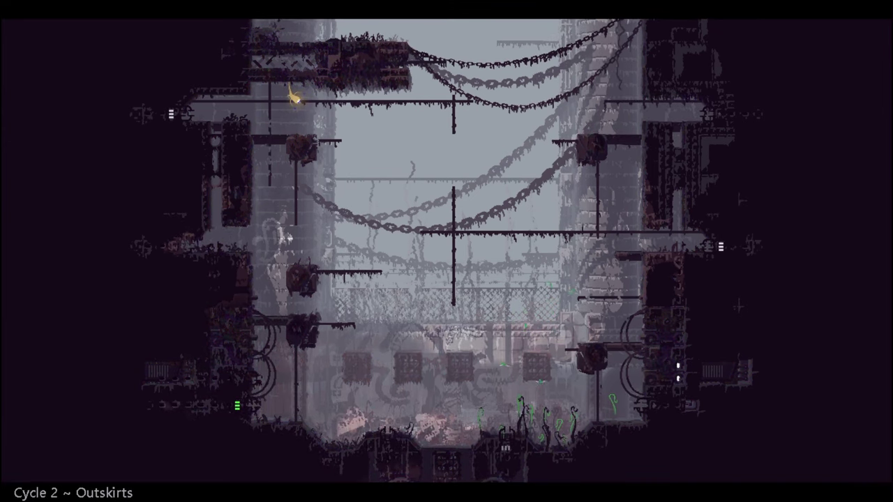
key(Up)
key(Up)
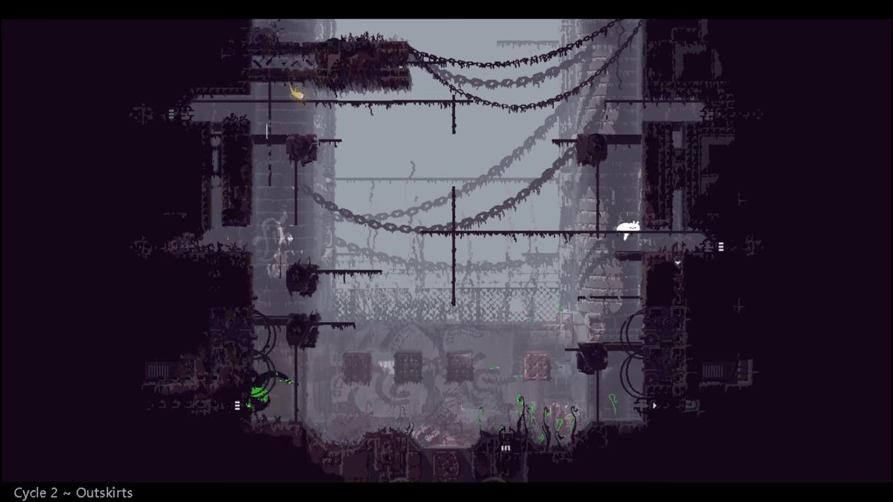
key(Left)
key(Up)
key(Up)
Move left along the chain and pole, then drop onto the lower left ledge.
key(Left)
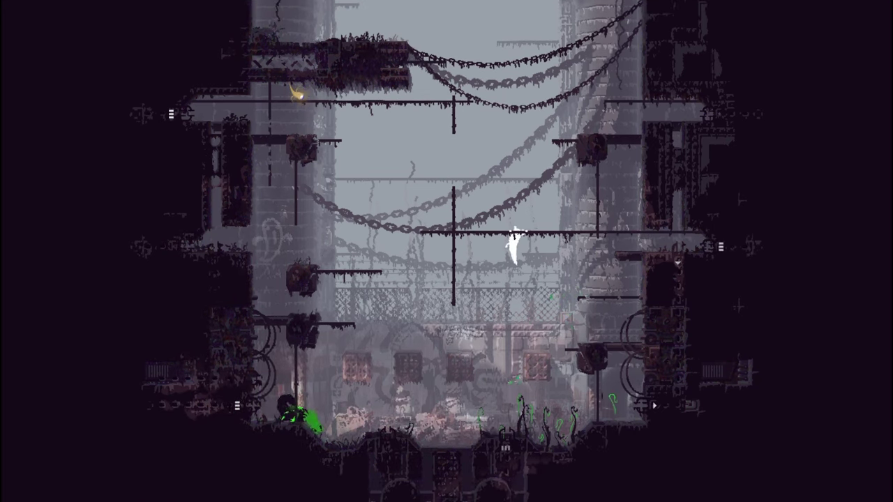
key(Left)
key(Left)
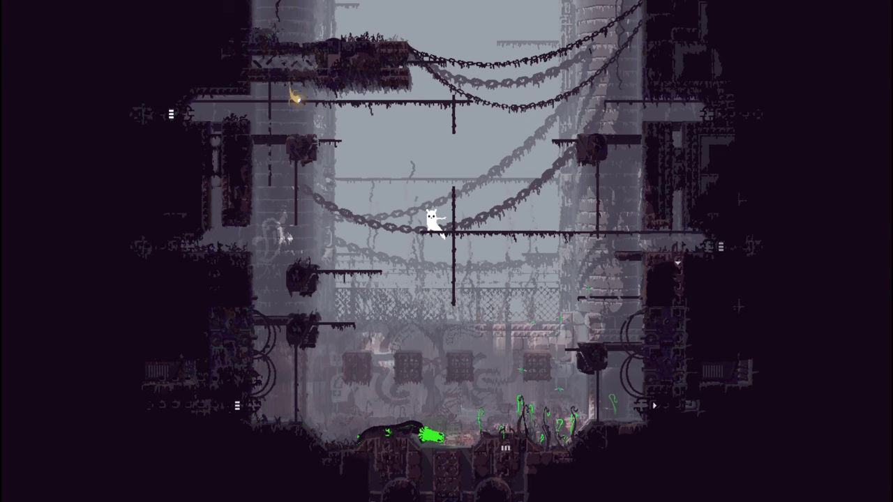
key(Left)
key(Down)
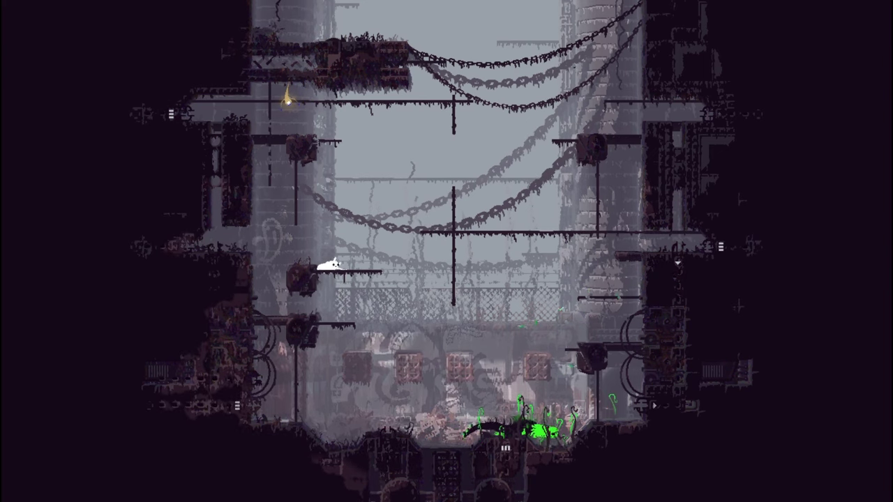
Jump up-left, climb the left pole and leave through the upper left exit.
key(Left)
key(Up)
key(Left)
key(Up)
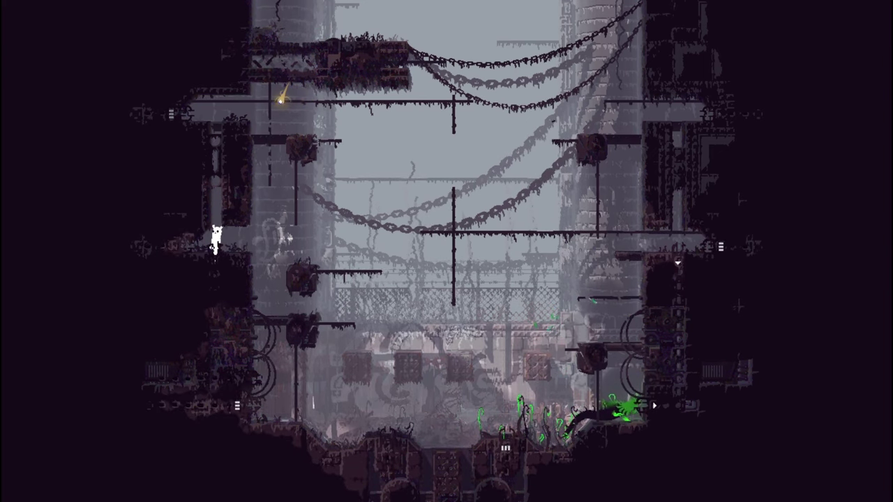
key(Up)
key(Up)
key(Left)
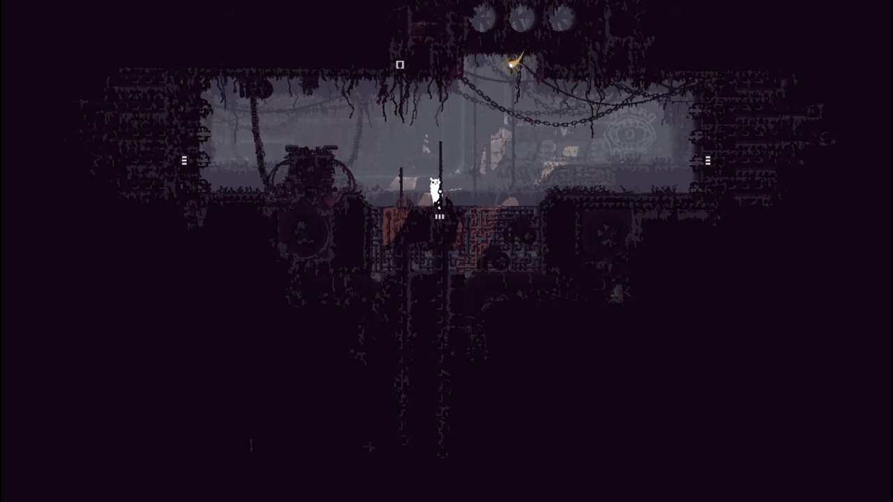
Check the region map, then close it and jump left.
key(Tab)
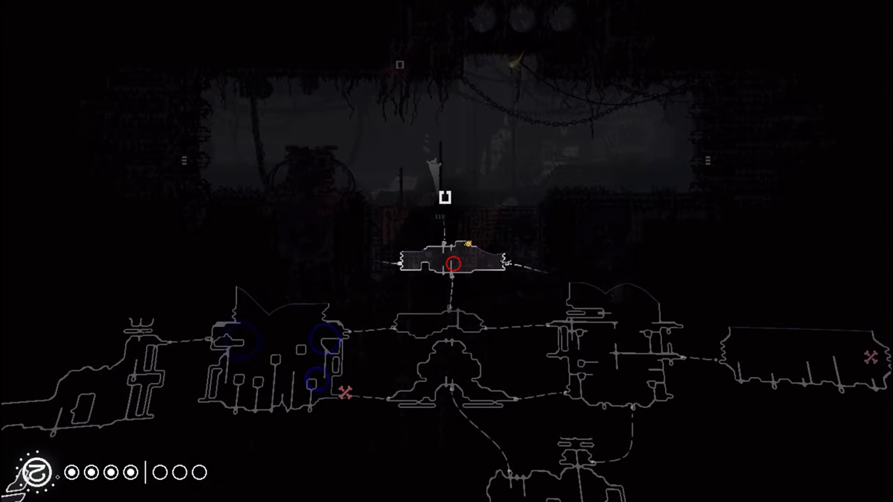
key(Tab)
key(Left)
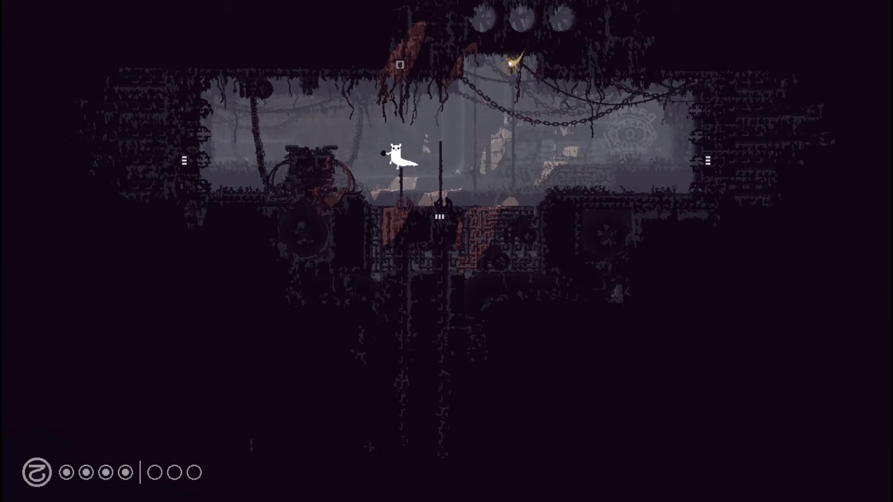
Jump up from the platform, then leap from the pole onto the right ledge.
key(Up)
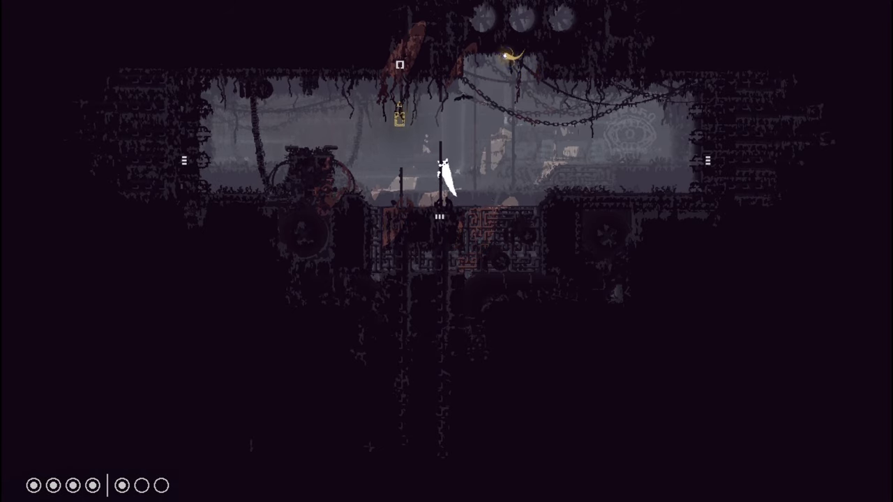
key(Right)
key(Right)
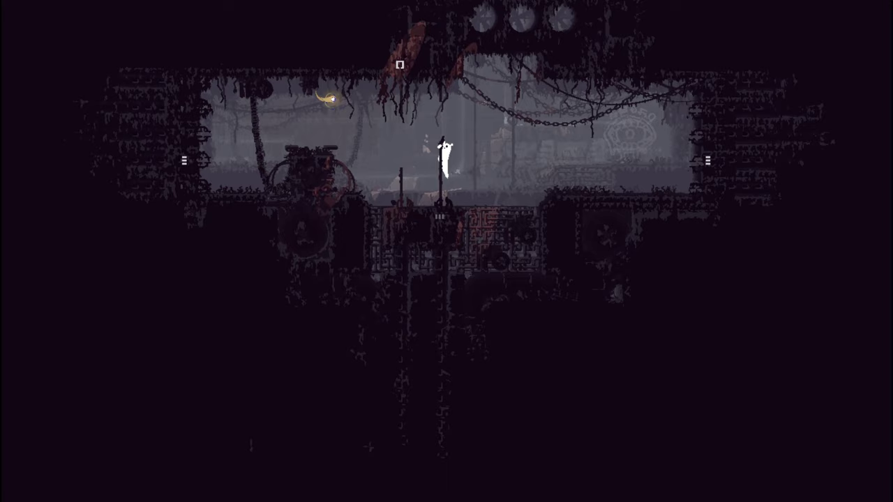
key(Right)
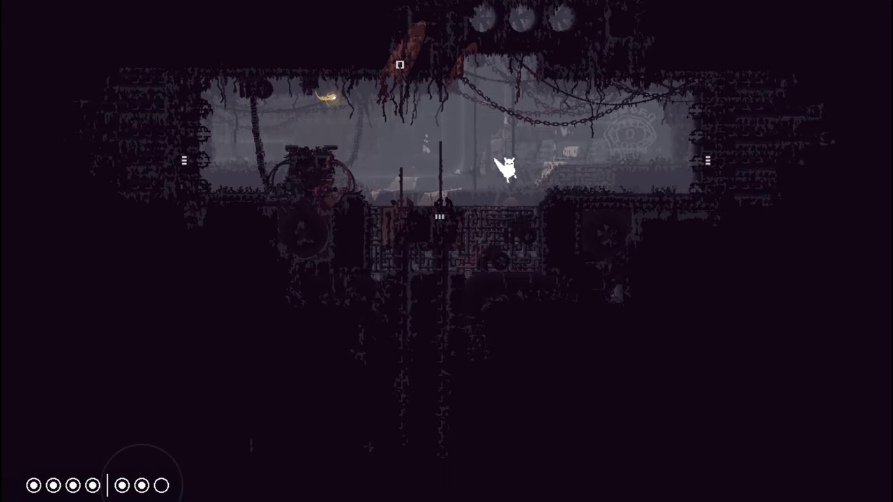
Pause and resume, check the region map twice, then walk left.
key(Escape)
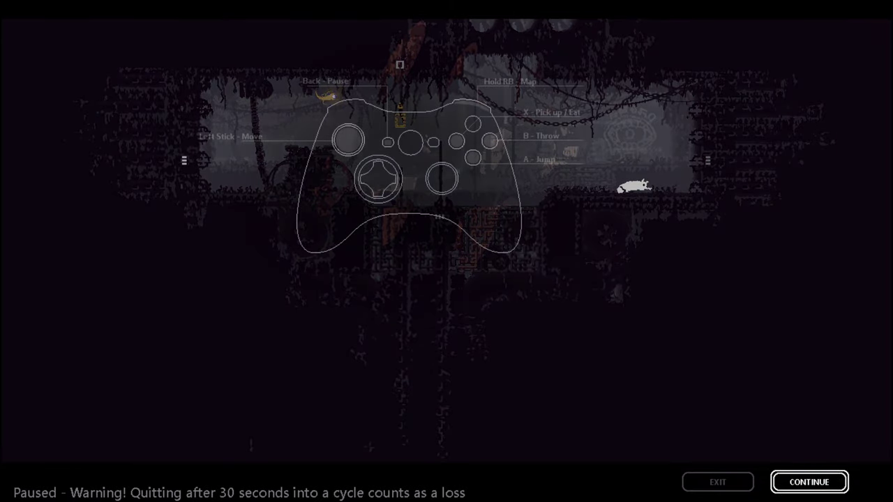
key(Escape)
key(Tab)
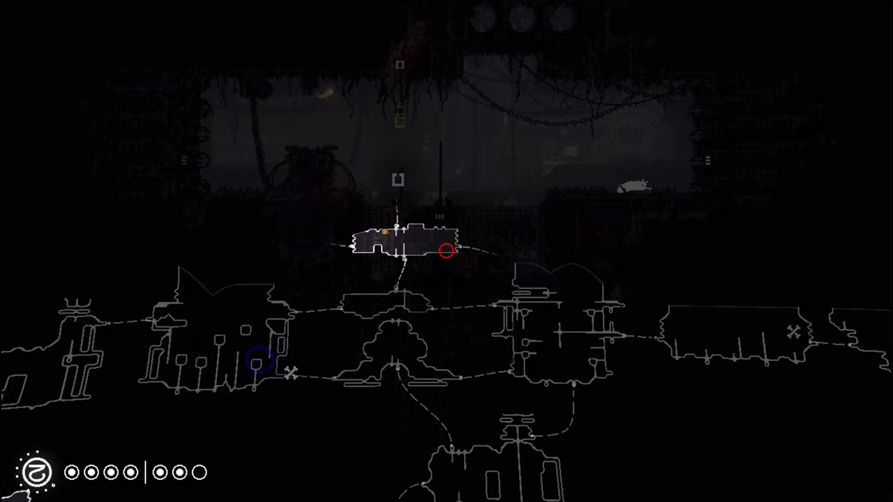
key(Tab)
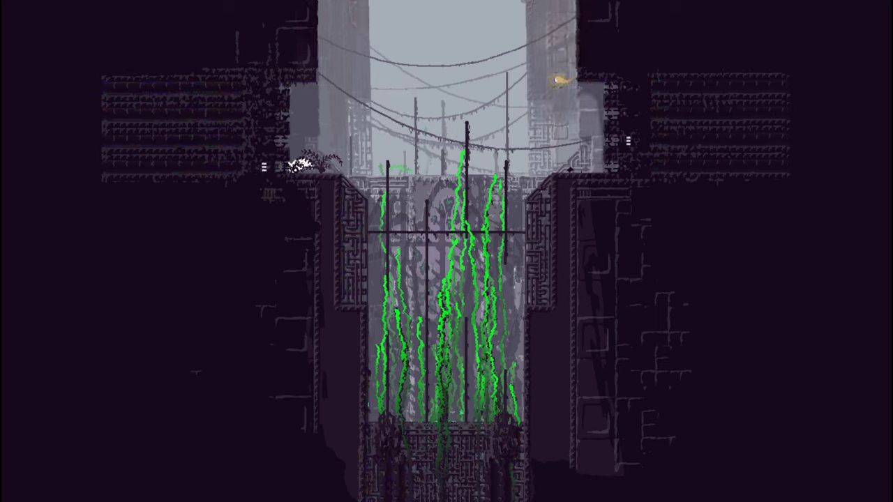
key(Tab)
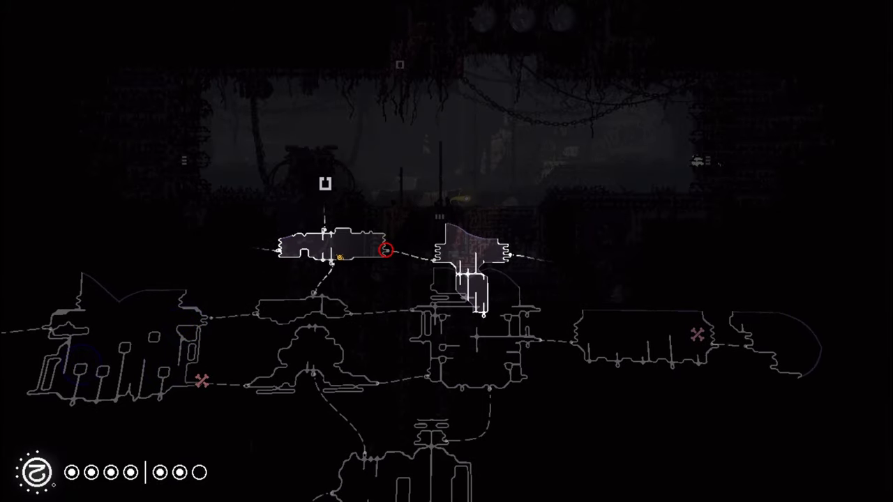
key(Tab)
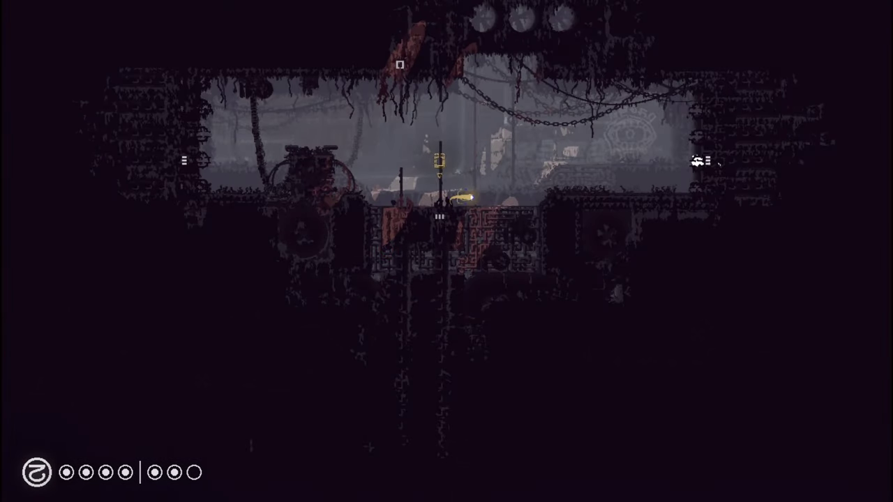
key(Left)
key(Left)
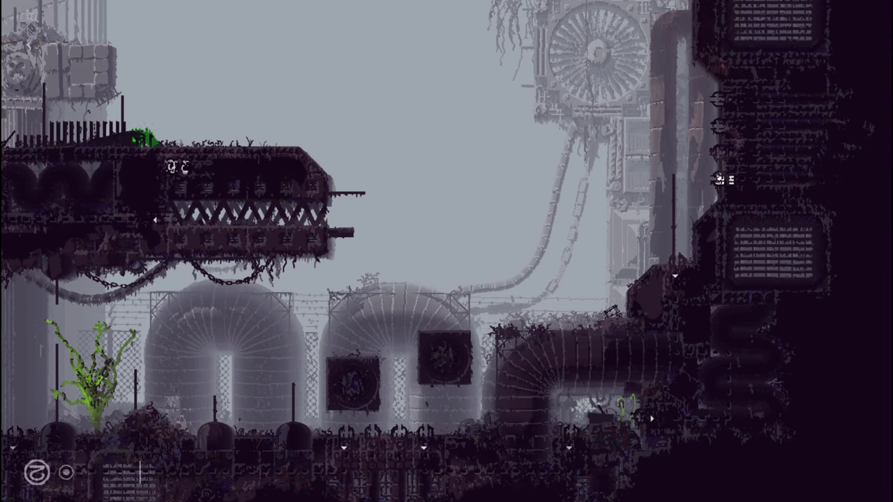
Peek at the region map, then move slugcat right across the room.
key(Tab)
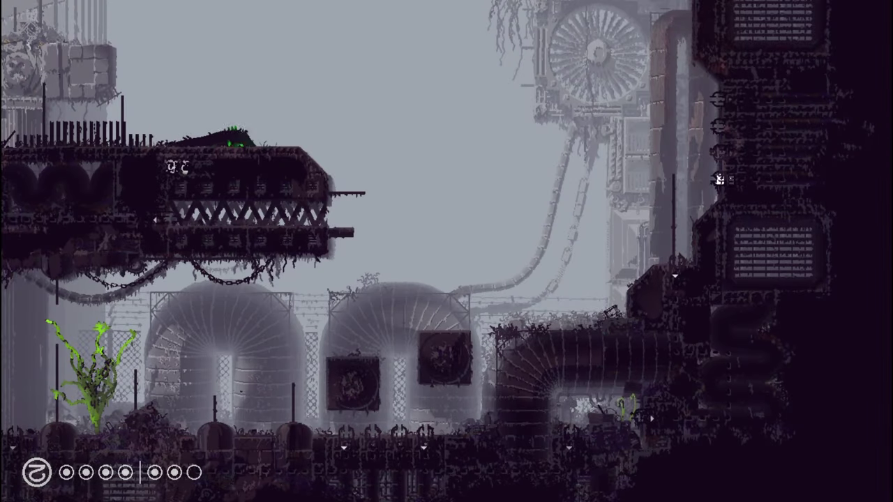
key(Right)
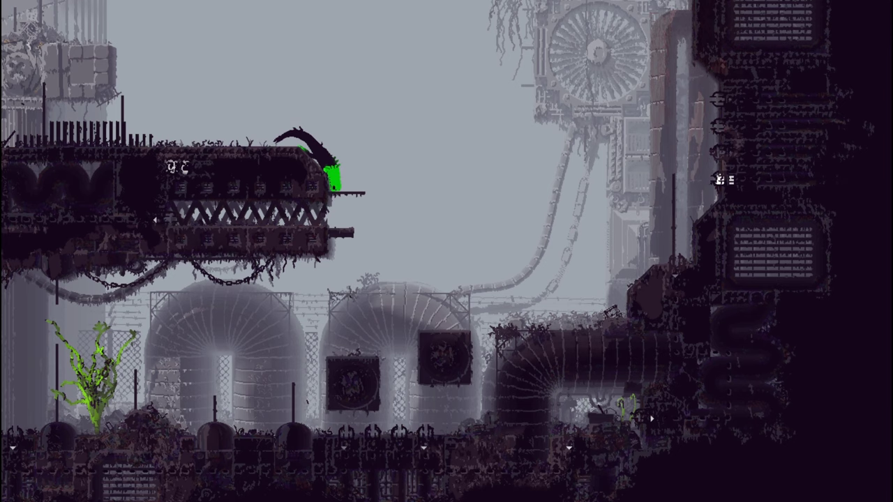
key(Right)
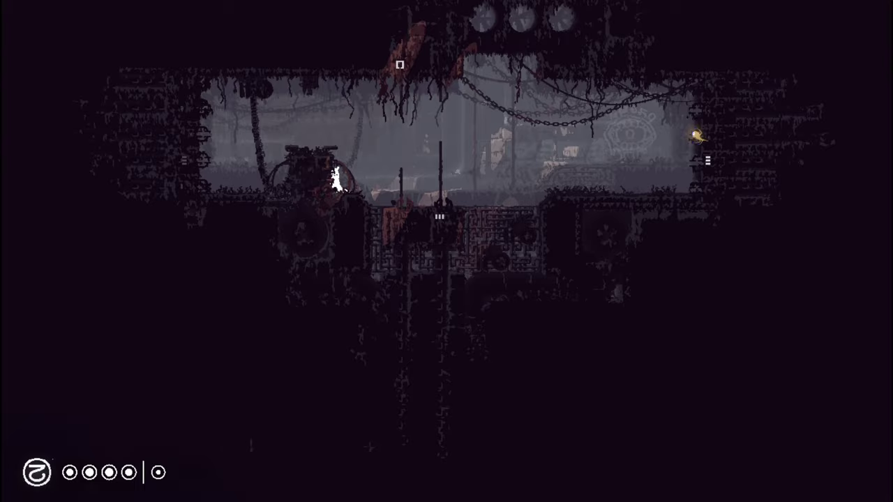
Move slugcat right onto the platform and jump up to a higher spot.
key(Up)
key(Right)
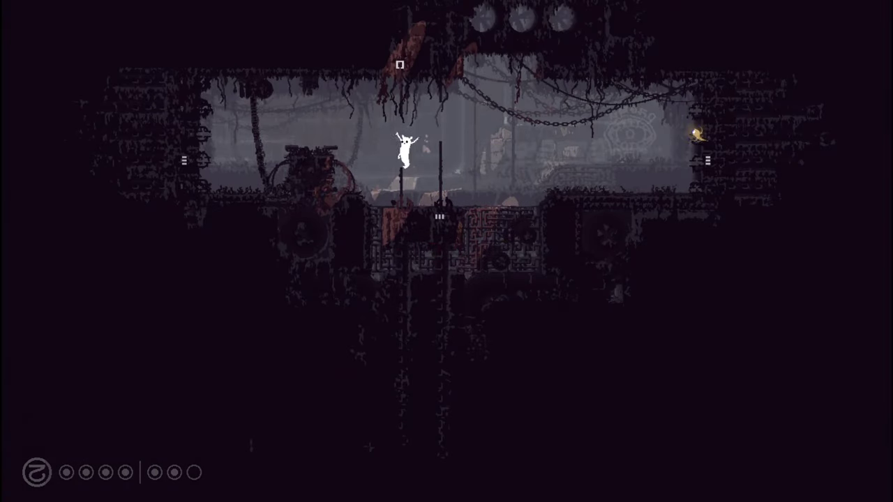